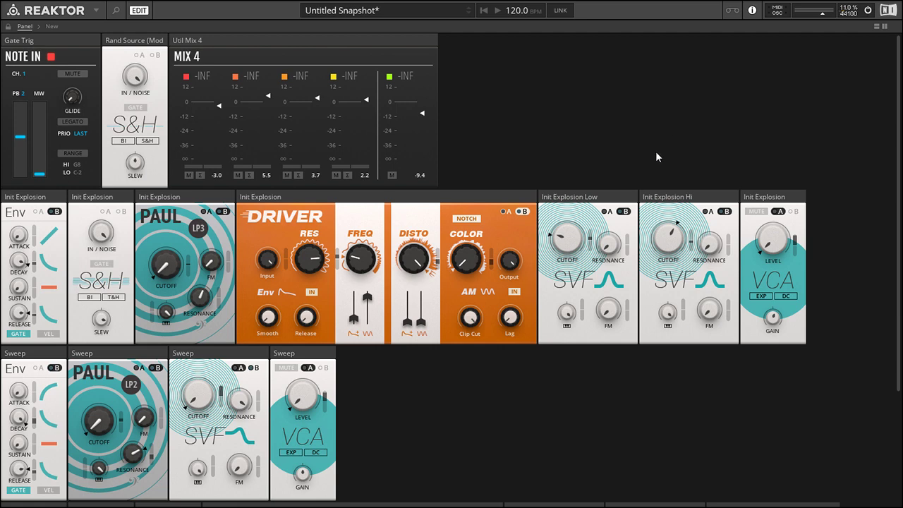
# Examine the rack from the Note In, Rand Source and Mix 4 modules down to the Explosion row.
pyautogui.scroll(-5, 655, 150)
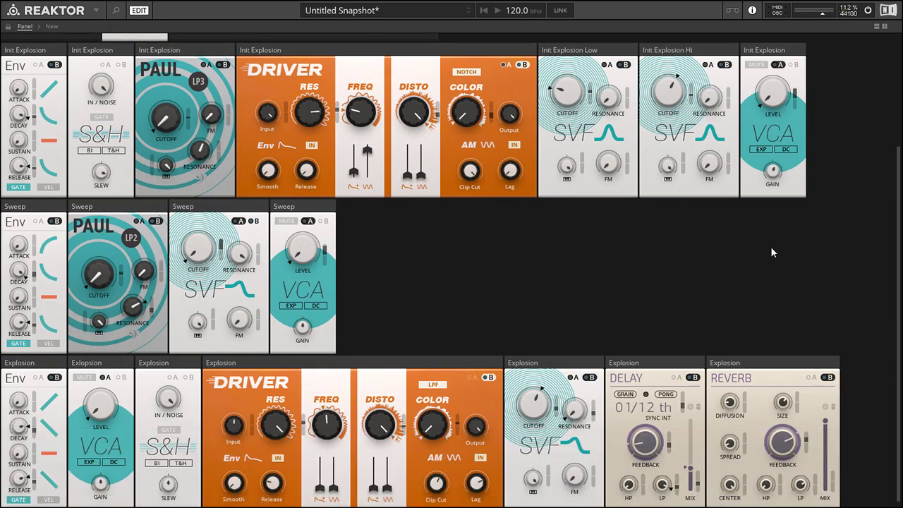
pyautogui.scroll(5, 762, 250)
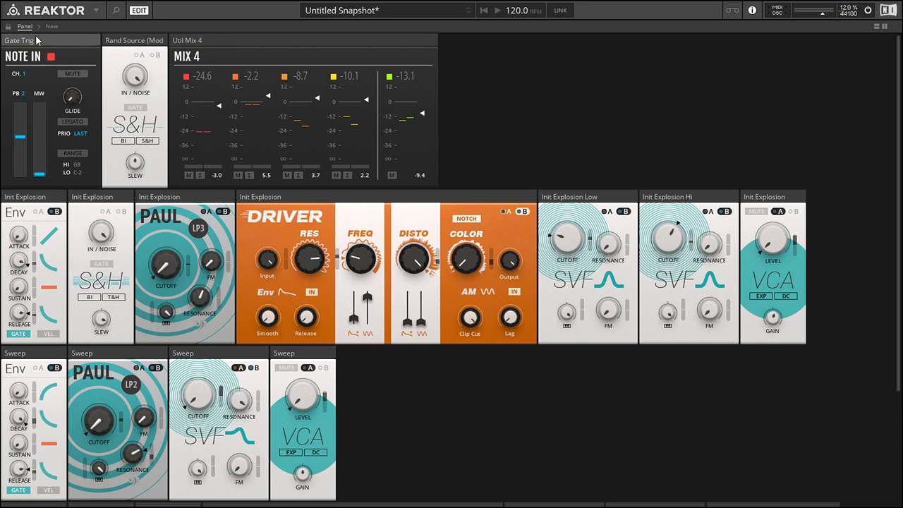
pyautogui.moveTo(39, 44)
pyautogui.scroll(-2, 371, 293)
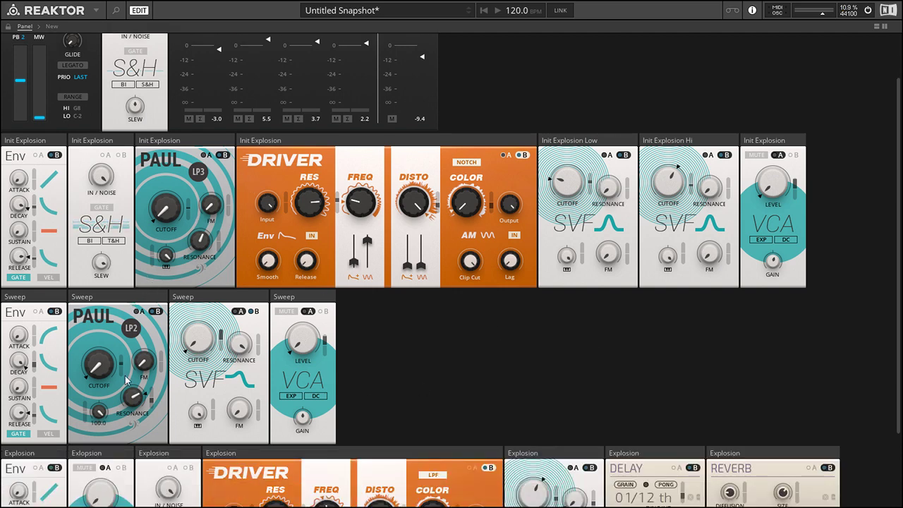
pyautogui.scroll(-1, 861, 304)
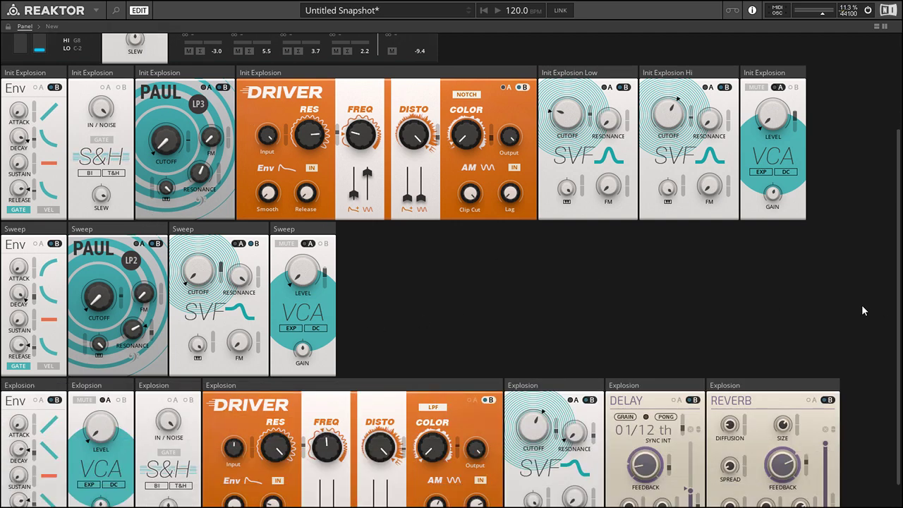
pyautogui.scroll(3, 852, 291)
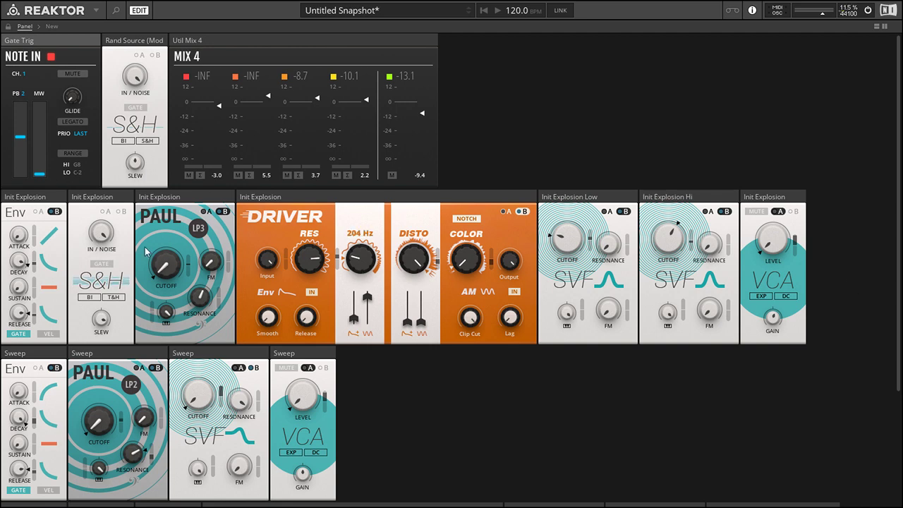
pyautogui.scroll(-5, 205, 316)
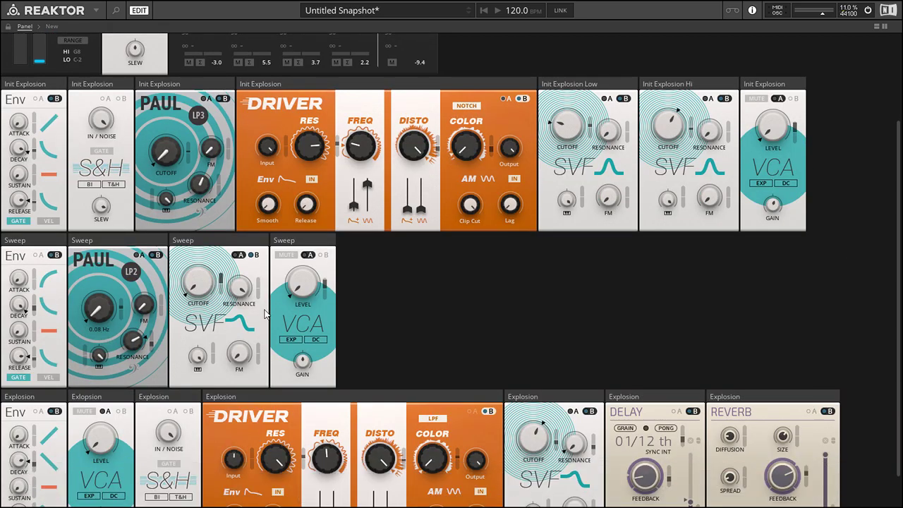
pyautogui.scroll(-2, 266, 314)
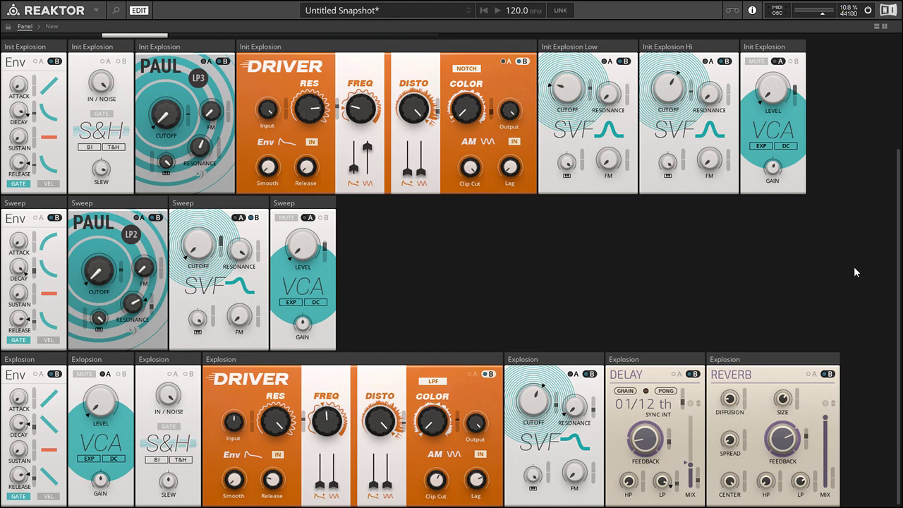
pyautogui.scroll(7, 849, 262)
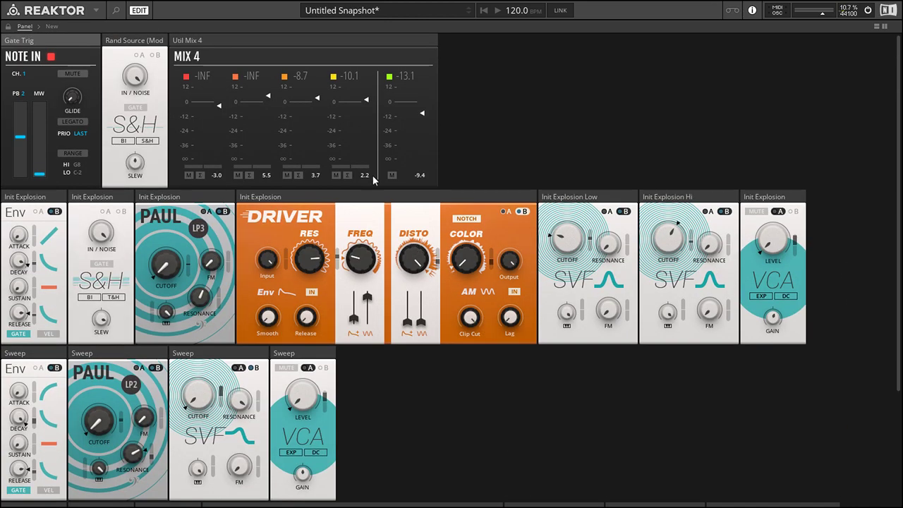
# Mute channels 2, 3 and 4 of the Mix 4 module and mute the VCA in the Sweep row.
pyautogui.click(238, 175)
pyautogui.scroll(-4, 445, 376)
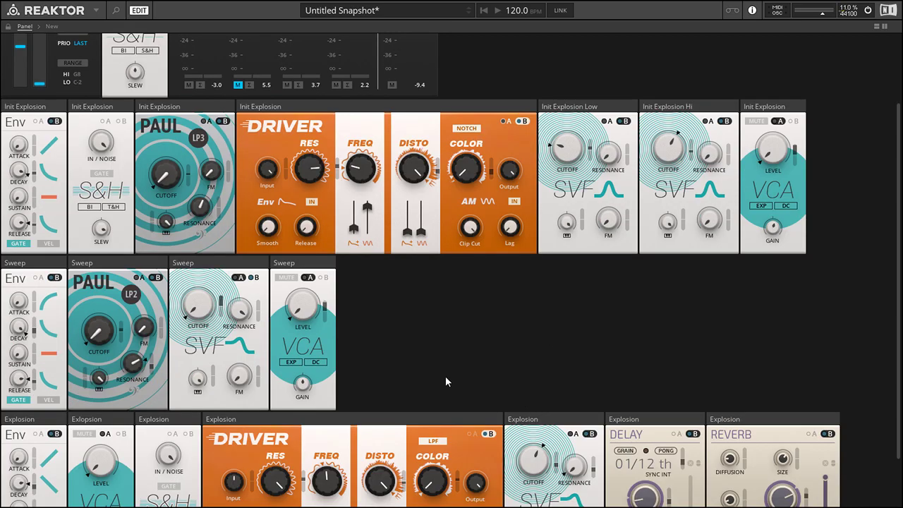
pyautogui.click(286, 282)
pyautogui.scroll(4, 804, 296)
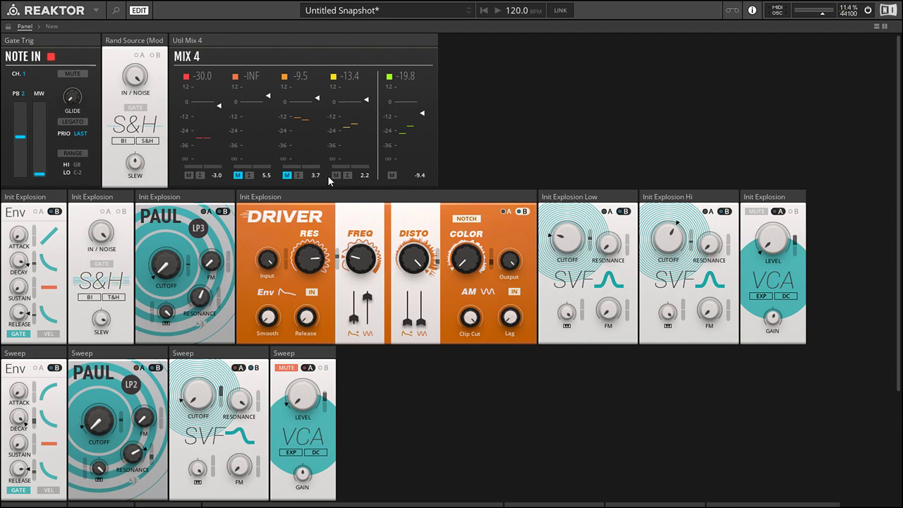
# Unmute the Sweep row's VCA and mute the Init Explosion VCA.
pyautogui.scroll(-5, 860, 151)
pyautogui.scroll(4, 864, 152)
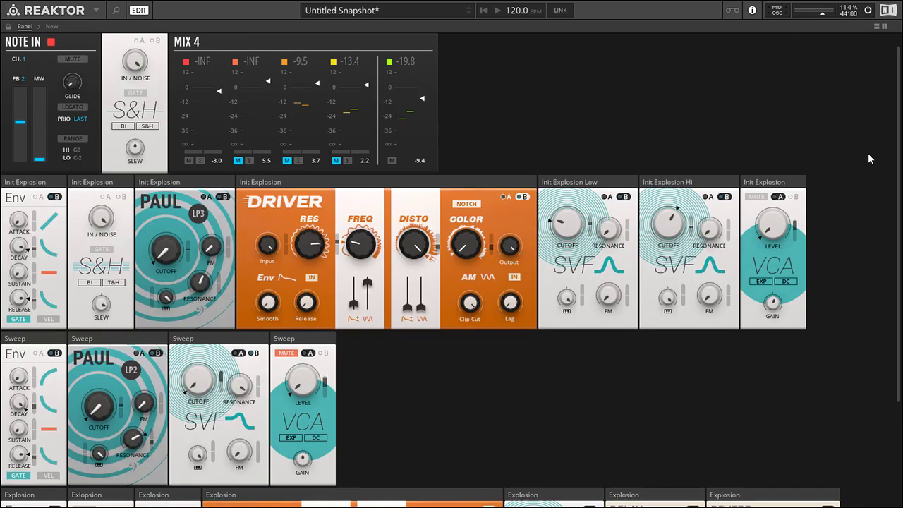
pyautogui.click(284, 353)
pyautogui.click(755, 196)
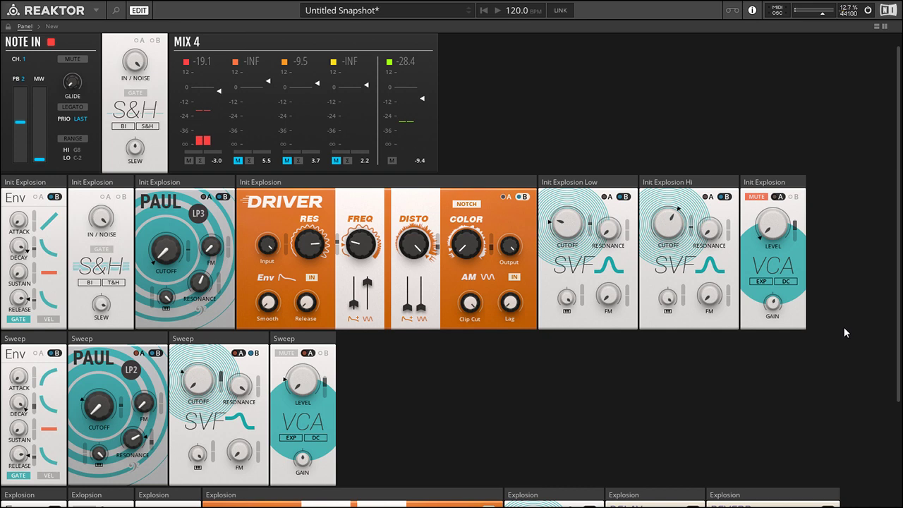
# Mute the Sweep row's VCA again and unmute the Init Explosion VCA.
pyautogui.click(285, 352)
pyautogui.scroll(-3, 736, 374)
pyautogui.scroll(2, 758, 215)
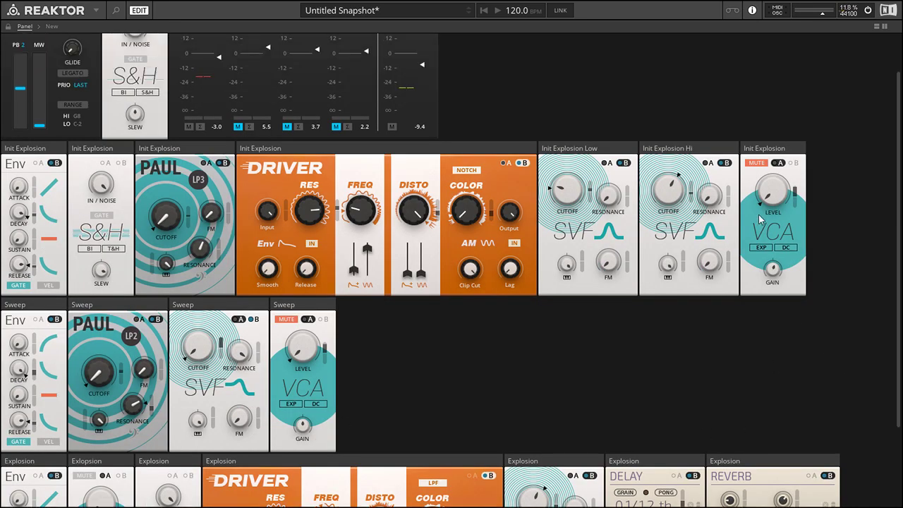
pyautogui.click(756, 163)
# Unmute channels 2, 3 and 4 of the Mix 4 module.
pyautogui.scroll(2, 818, 305)
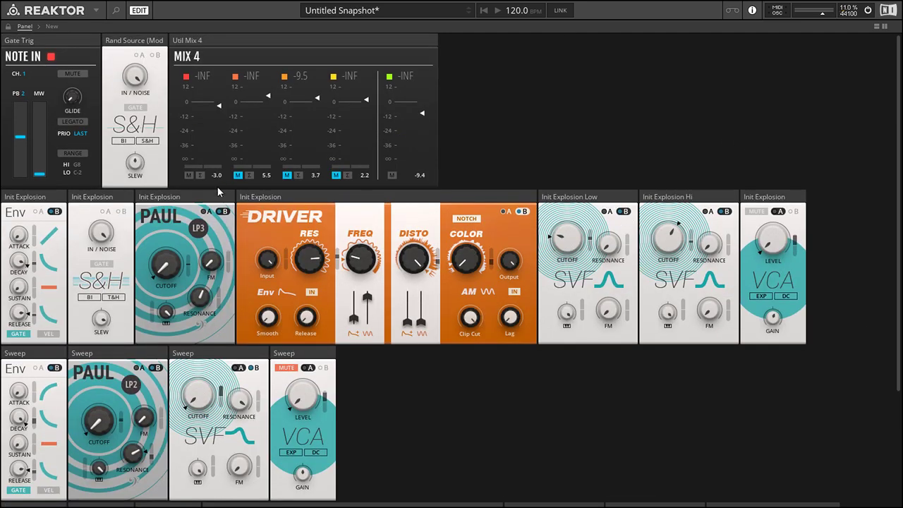
pyautogui.click(237, 174)
pyautogui.click(336, 175)
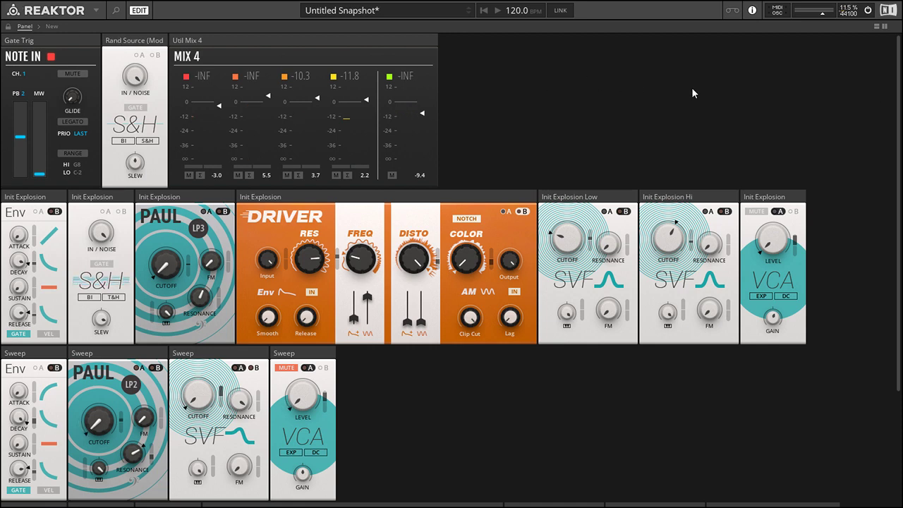
# Examine the module chains of the Init Explosion, Sweep and Explosion rows, including the Delay and Reverb that end the Explosion row.
pyautogui.scroll(-2, 669, 240)
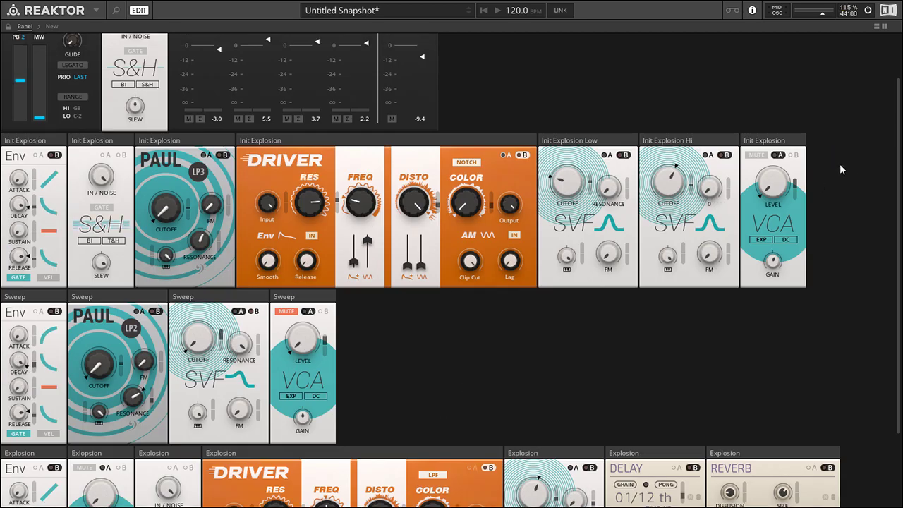
pyautogui.scroll(-3, 840, 166)
pyautogui.scroll(5, 847, 165)
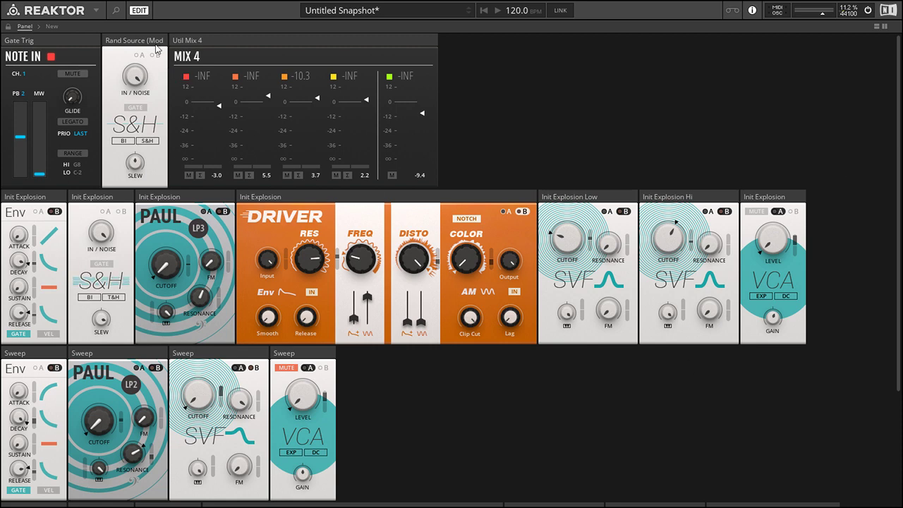
pyautogui.scroll(-3, 199, 327)
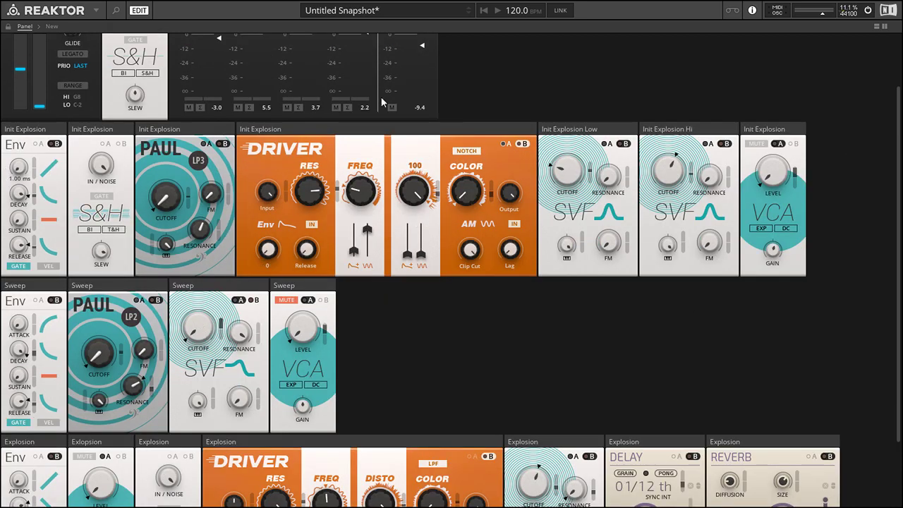
pyautogui.scroll(-4, 840, 254)
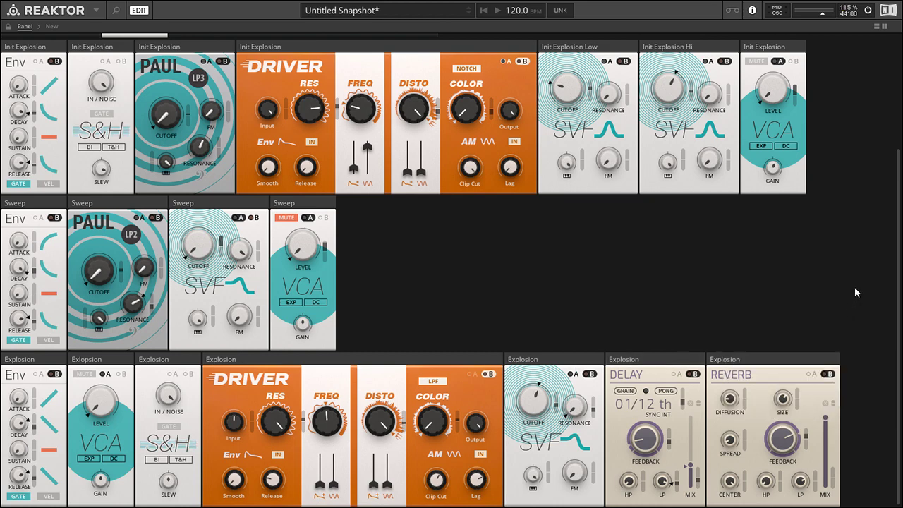
pyautogui.scroll(4, 850, 291)
pyautogui.scroll(3, 846, 289)
pyautogui.scroll(-4, 844, 294)
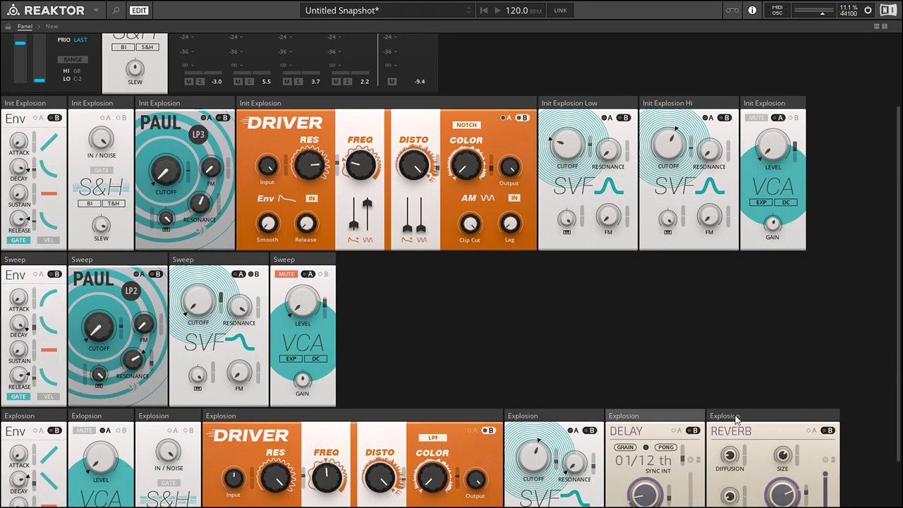
pyautogui.scroll(3, 705, 437)
pyautogui.moveTo(649, 462); pyautogui.dragTo(684, 506)
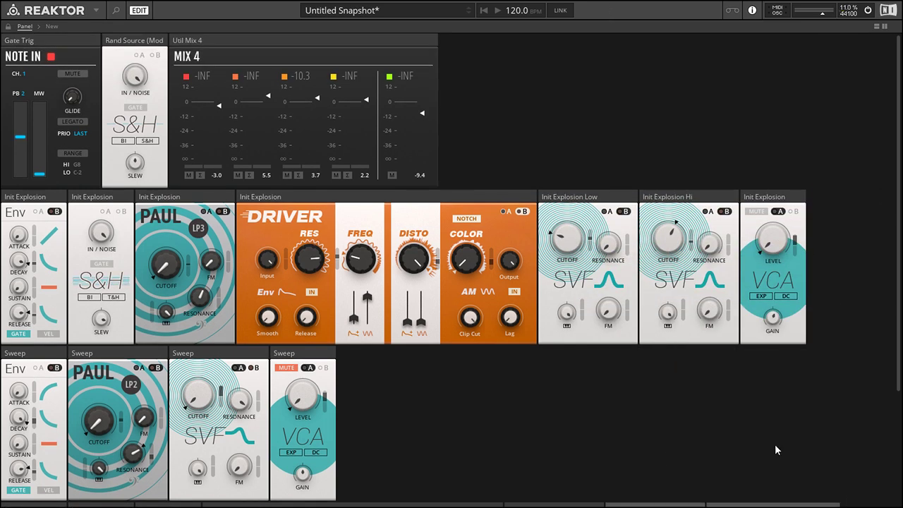
pyautogui.scroll(-3, 826, 321)
pyautogui.click(826, 321)
pyautogui.scroll(3, 836, 318)
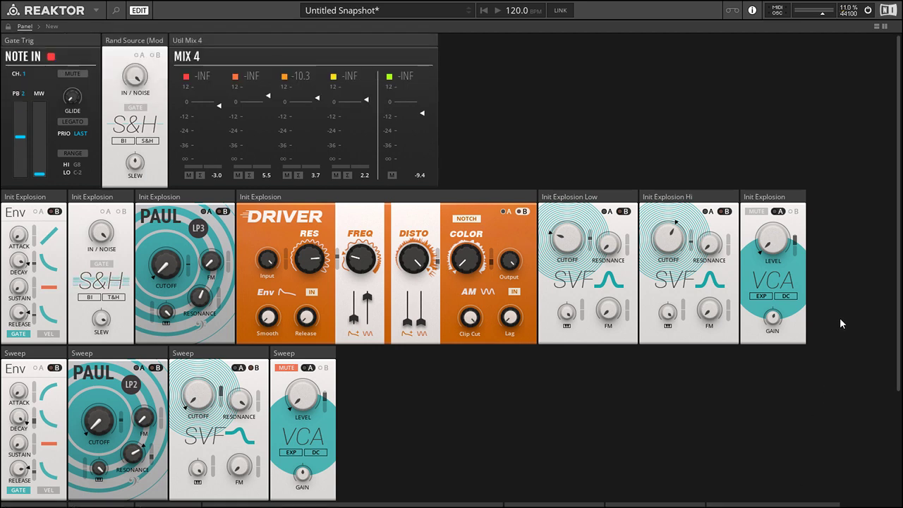
pyautogui.scroll(-5, 840, 318)
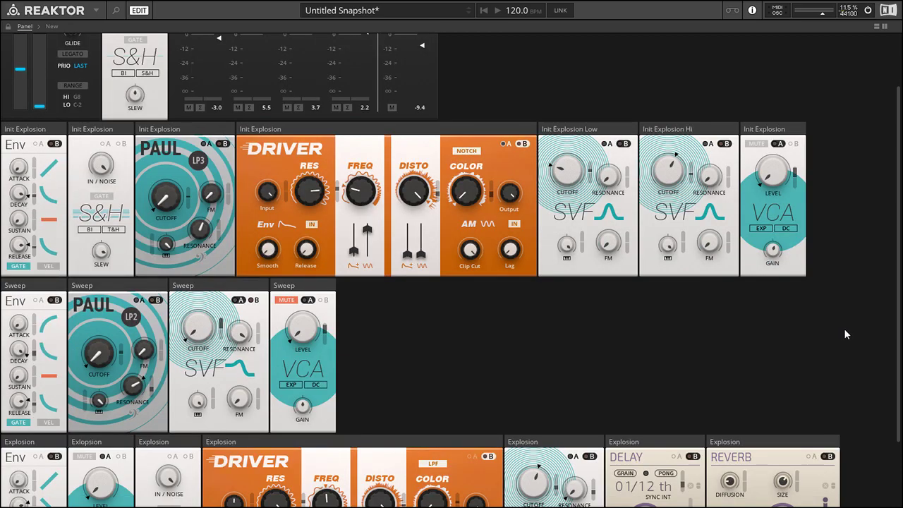
pyautogui.scroll(5, 840, 261)
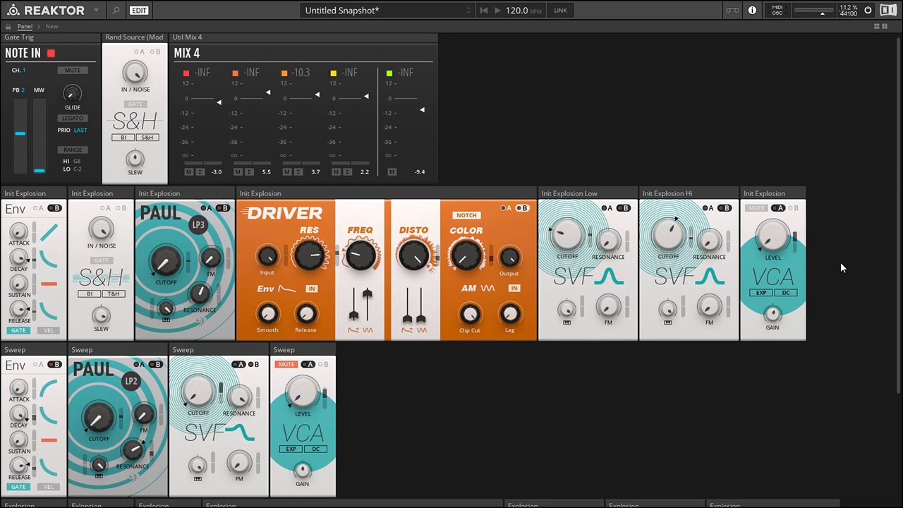
pyautogui.scroll(1, 839, 247)
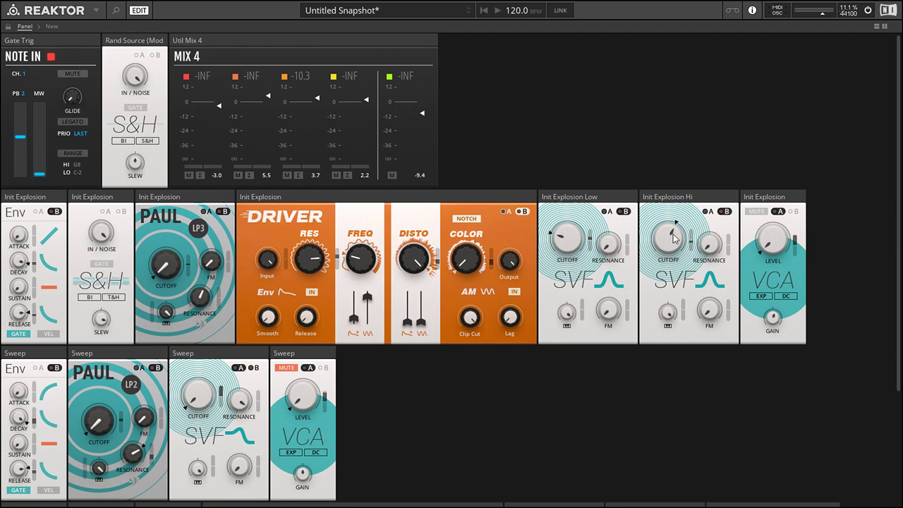
# Inspect the Init Explosion Low and Hi SVF filters, including the A and B modulation inputs of the Low filter.
pyautogui.click(616, 205)
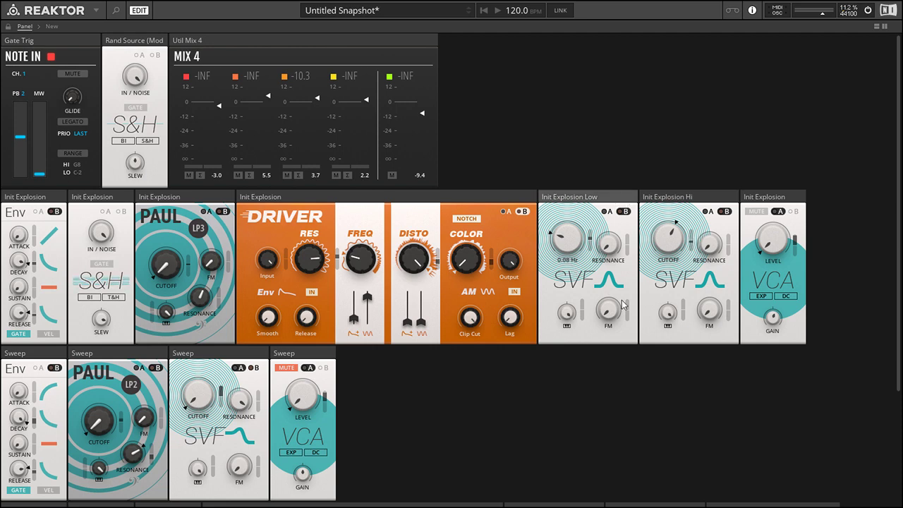
pyautogui.click(711, 194)
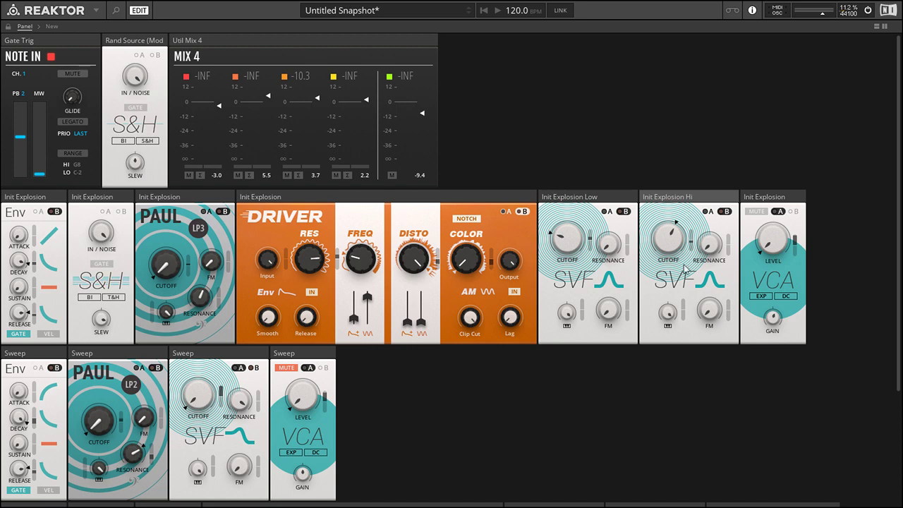
pyautogui.click(606, 212)
pyautogui.click(624, 211)
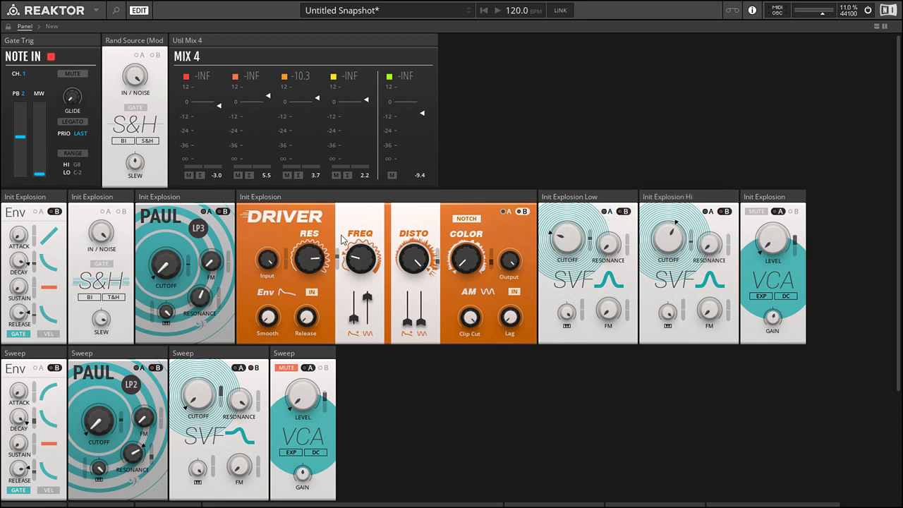
# Examine the Rand Source S&H module and the modules in the Sweep and Explosion rows.
pyautogui.click(135, 44)
pyautogui.scroll(-2, 511, 104)
pyautogui.scroll(-2, 535, 324)
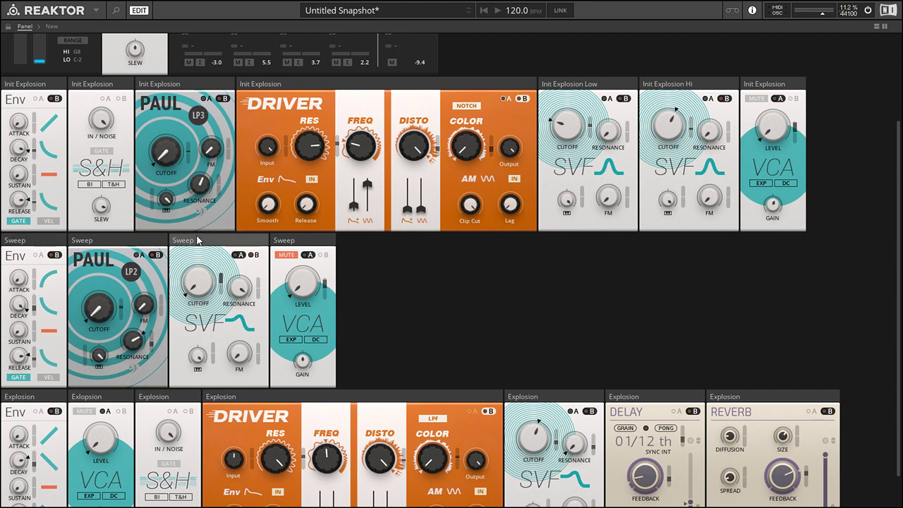
pyautogui.moveTo(196, 257)
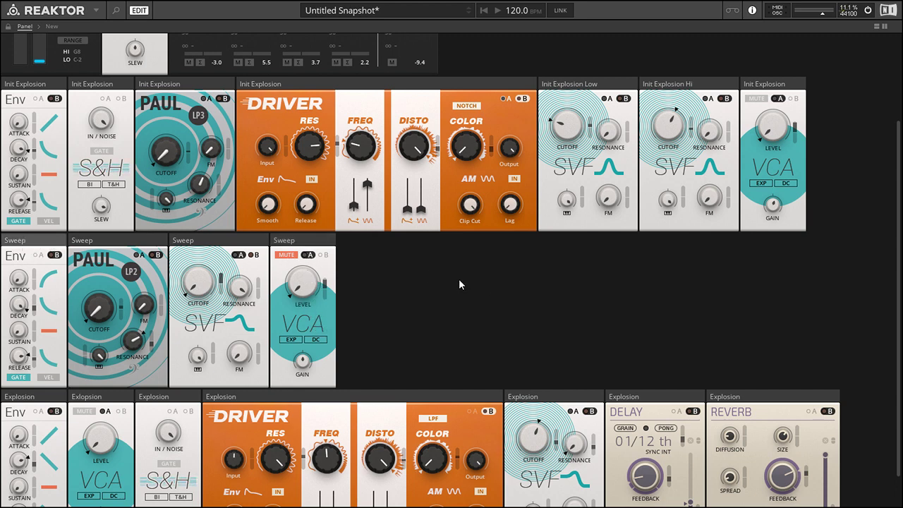
pyautogui.scroll(-1, 452, 285)
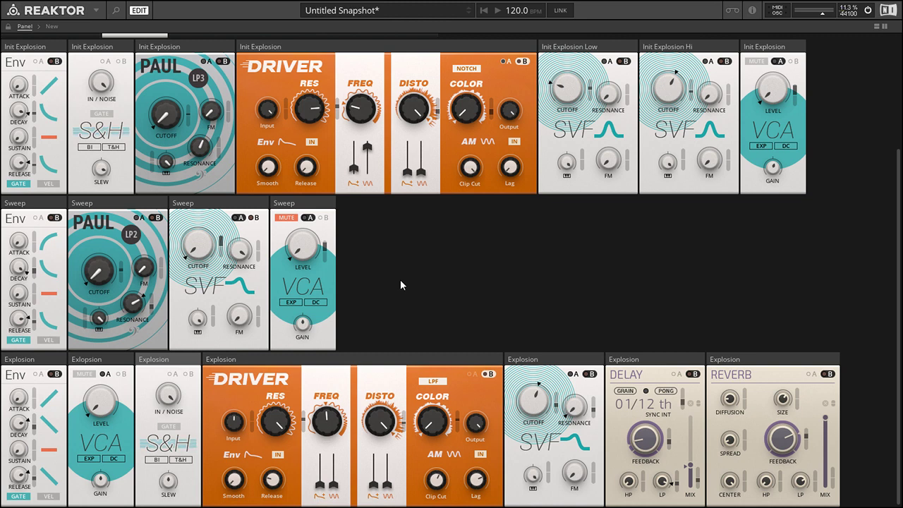
pyautogui.scroll(4, 400, 279)
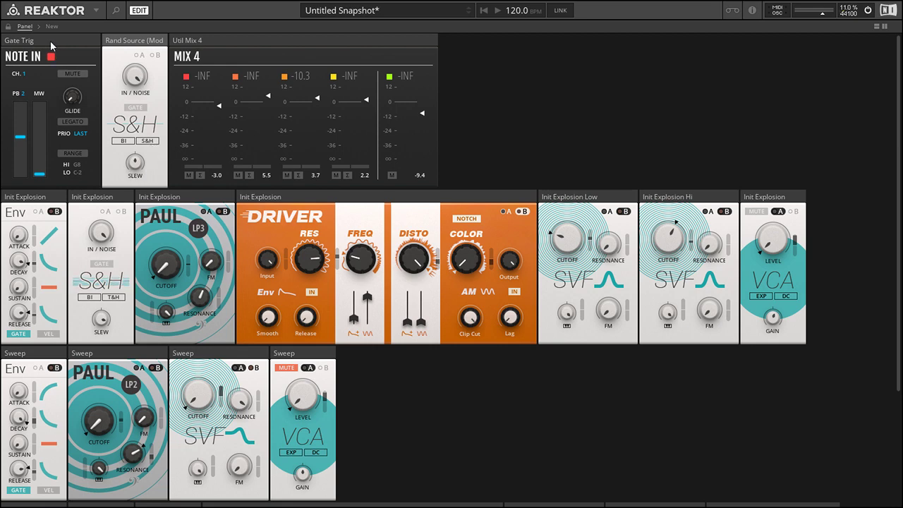
pyautogui.click(125, 41)
# Move the Explosion row's VCA so it sits between the SVF filter and the Delay.
pyautogui.scroll(-3, 596, 348)
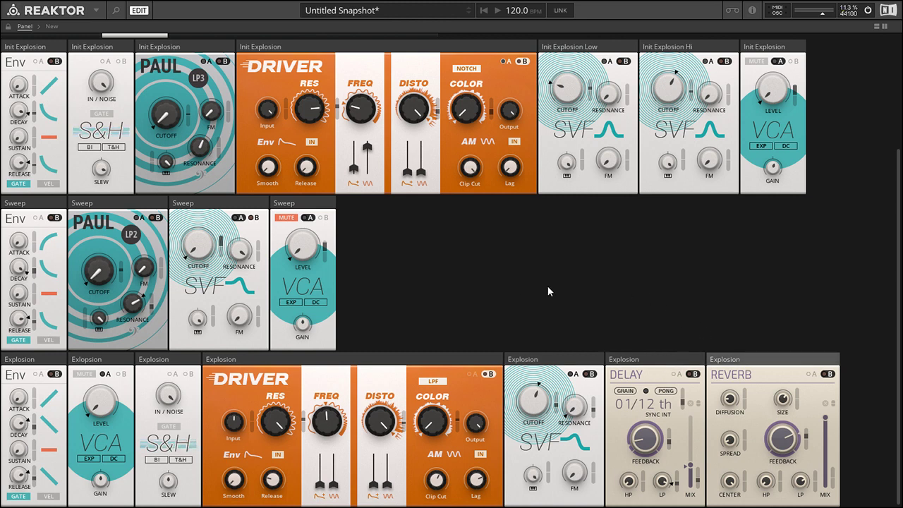
pyautogui.click(92, 360)
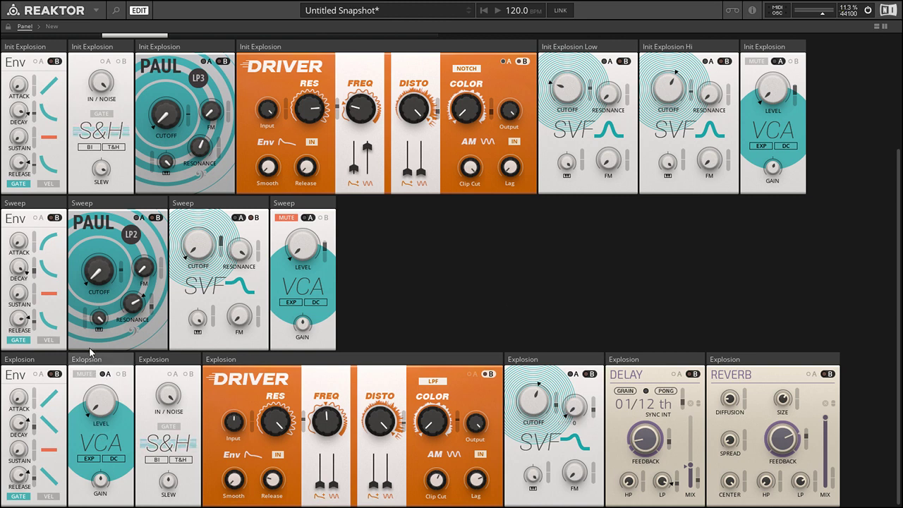
pyautogui.moveTo(103, 361); pyautogui.dragTo(610, 347)
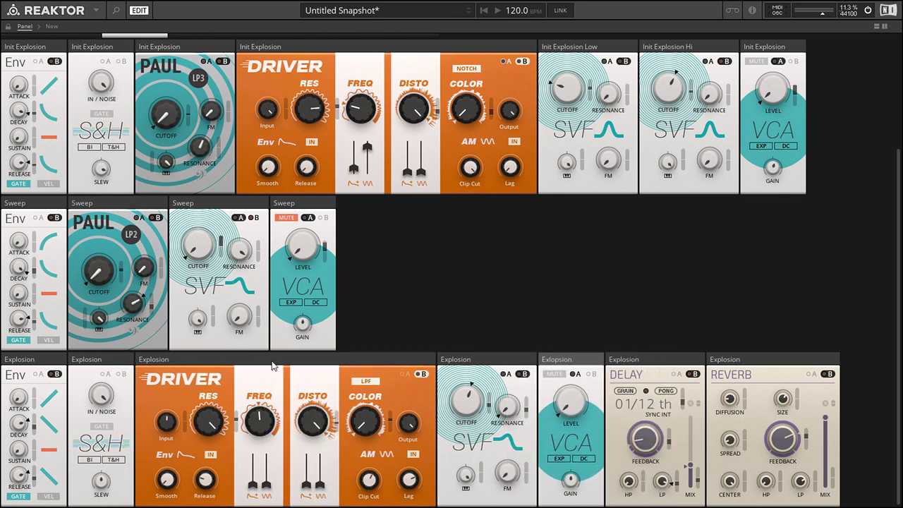
# Look over the module rows on the panel and open the patch's structure view.
pyautogui.scroll(2, 855, 279)
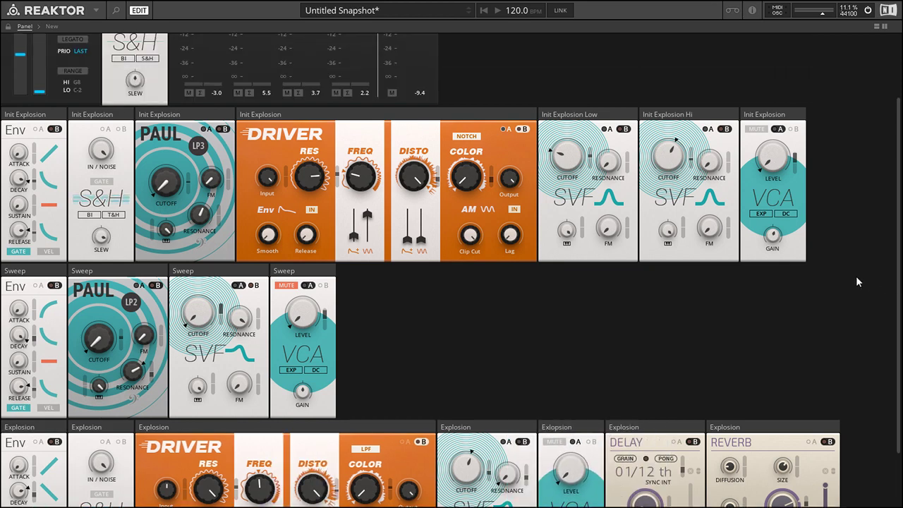
pyautogui.scroll(2, 856, 281)
pyautogui.scroll(-2, 423, 356)
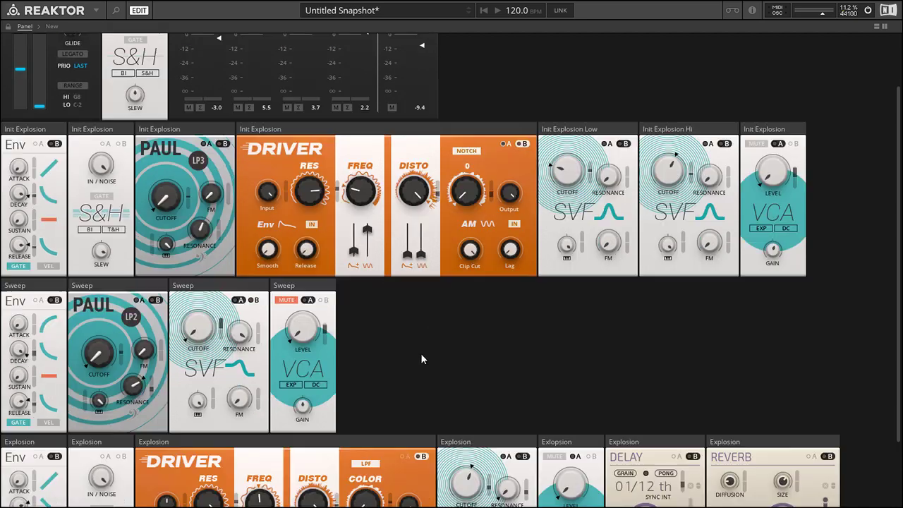
pyautogui.scroll(2, 878, 285)
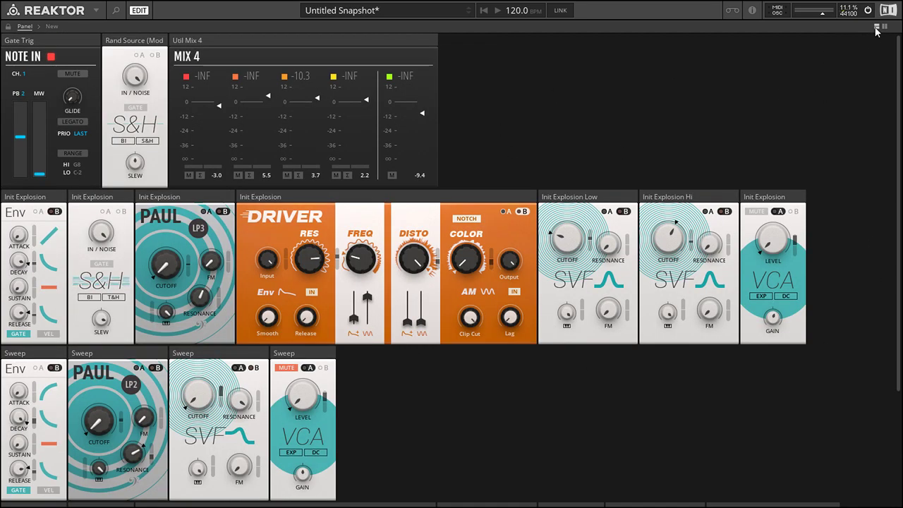
pyautogui.click(52, 27)
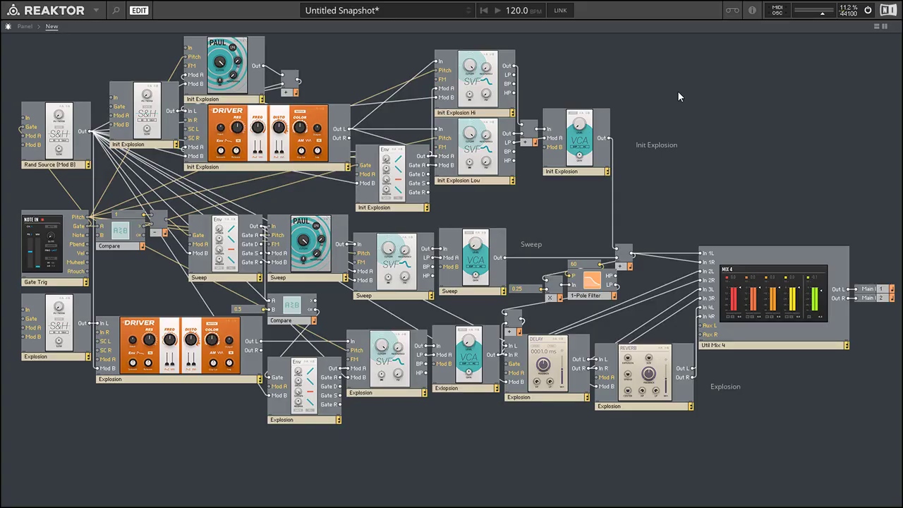
# Highlight the Init Explosion, Sweep and Explosion module groups in turn in the structure.
pyautogui.moveTo(34, 57); pyautogui.dragTo(708, 177)
pyautogui.click(645, 172)
pyautogui.click(680, 188)
pyautogui.moveTo(174, 293); pyautogui.dragTo(534, 214)
pyautogui.click(522, 206)
pyautogui.moveTo(76, 445); pyautogui.dragTo(710, 360)
pyautogui.click(687, 440)
# Trace the connections of the Rand Source S&H, the Init Explosion S&H and Paul filter, and the Gate Trig module.
pyautogui.click(63, 161)
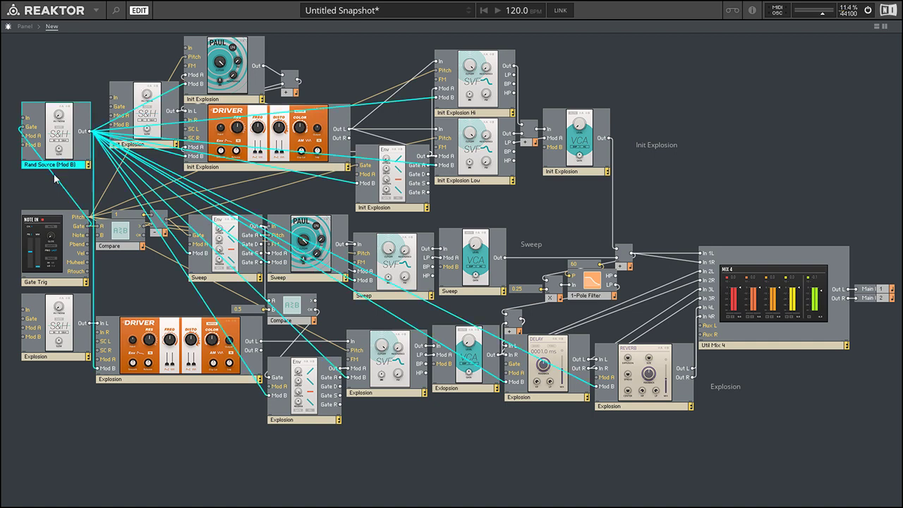
pyautogui.click(69, 68)
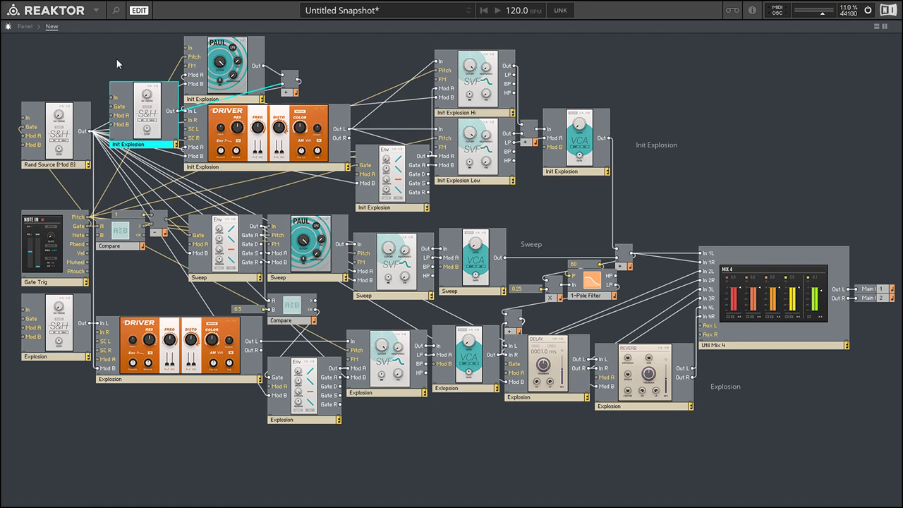
pyautogui.moveTo(359, 89); pyautogui.dragTo(646, 150)
pyautogui.click(611, 97)
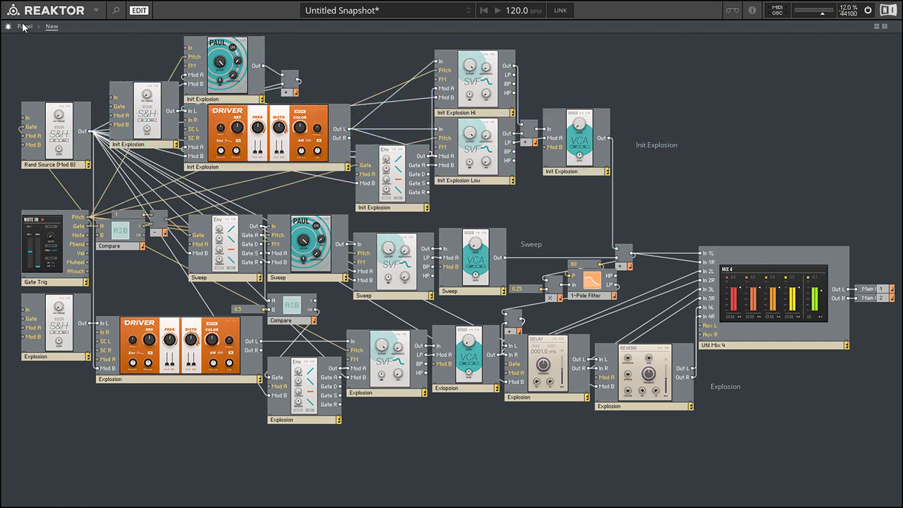
pyautogui.click(237, 89)
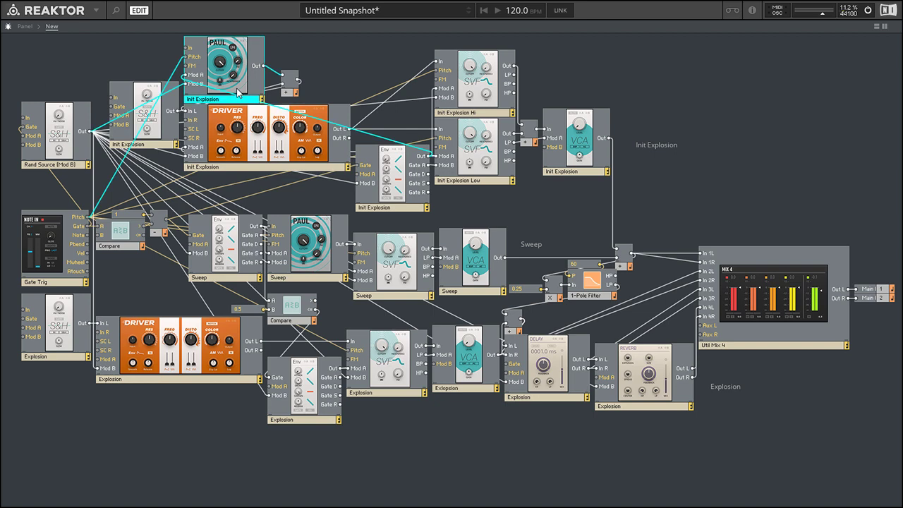
pyautogui.click(54, 236)
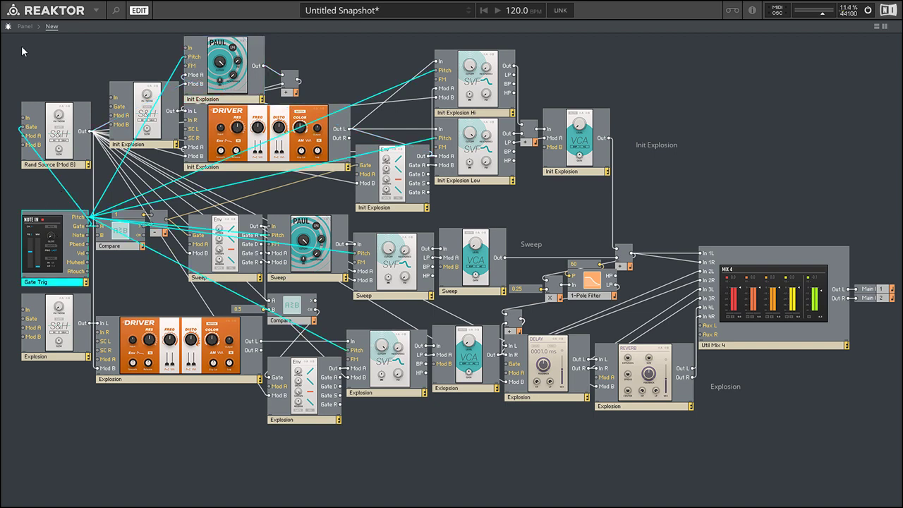
# Return to the panel view and unmute the Sweep row's VCA.
pyautogui.click(25, 26)
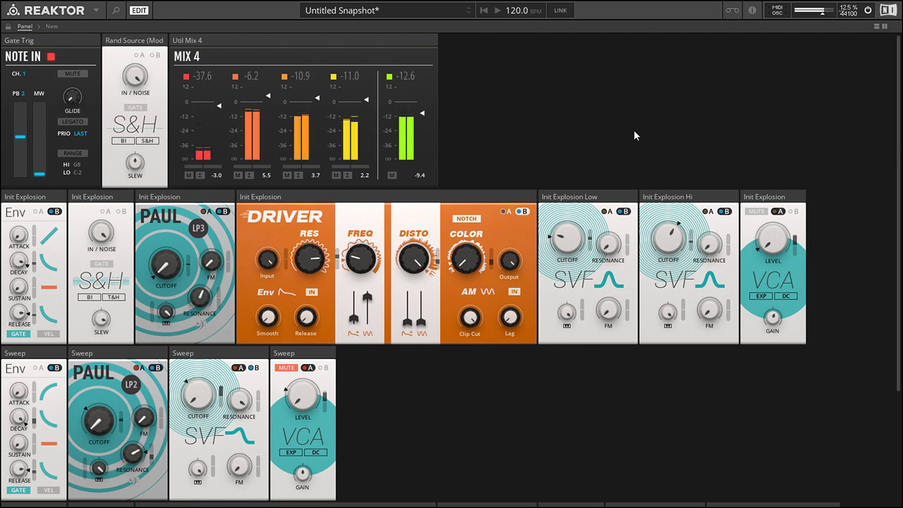
pyautogui.scroll(-2, 848, 144)
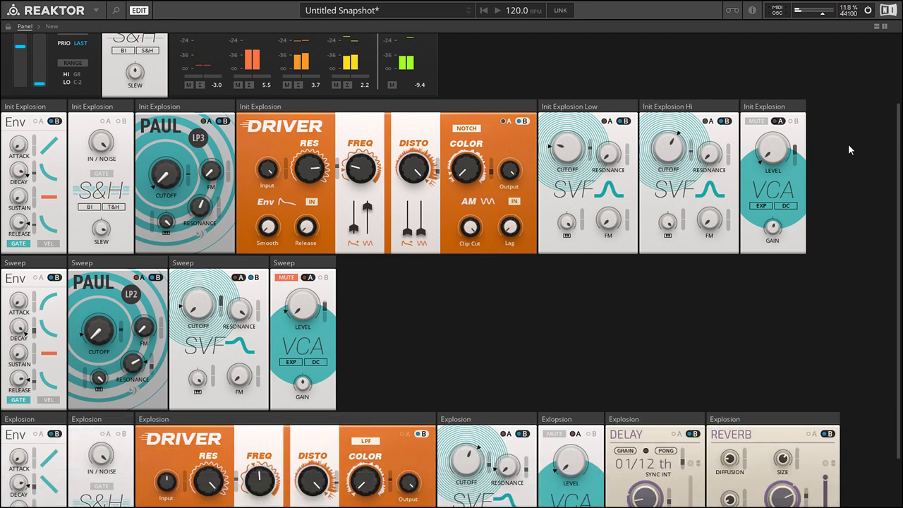
pyautogui.scroll(1, 847, 149)
pyautogui.scroll(1, 764, 375)
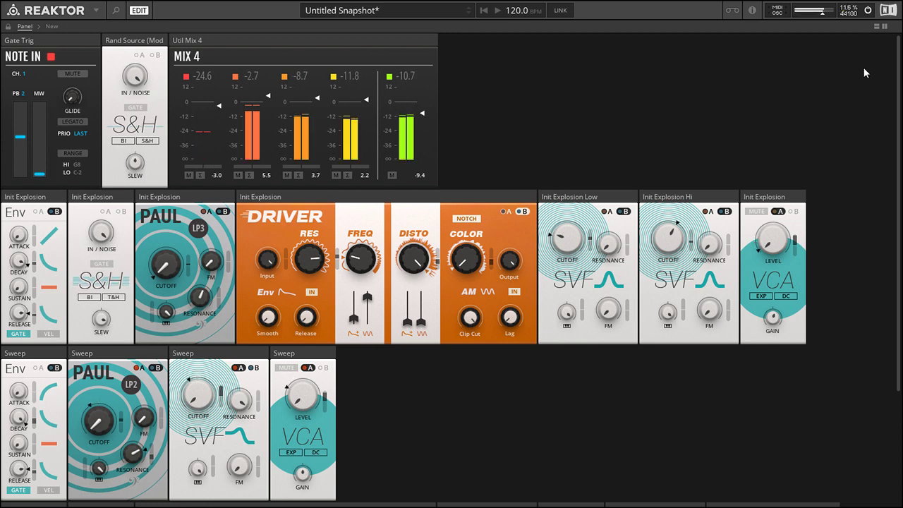
# Show the structure beneath the panel and trace the gate wiring from Gate Trig through the Compare and subtract modules to the Sweep envelope.
pyautogui.click(877, 27)
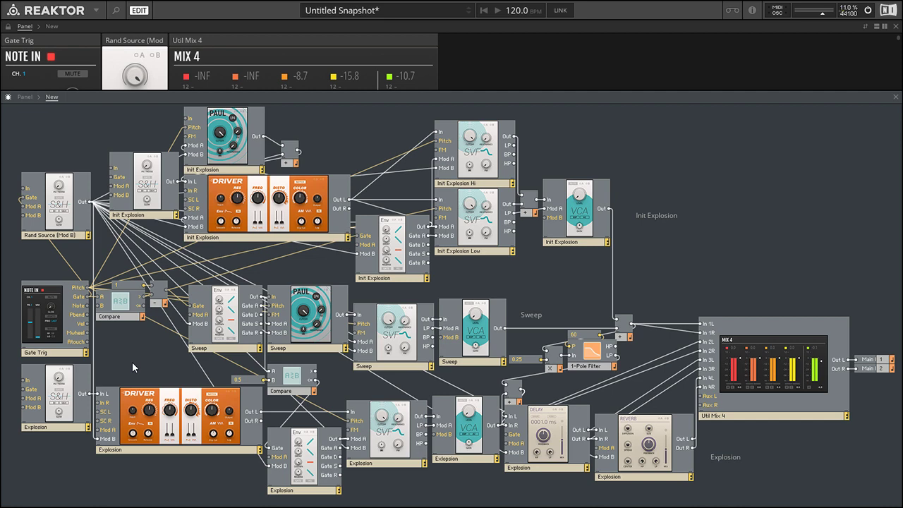
pyautogui.click(224, 347)
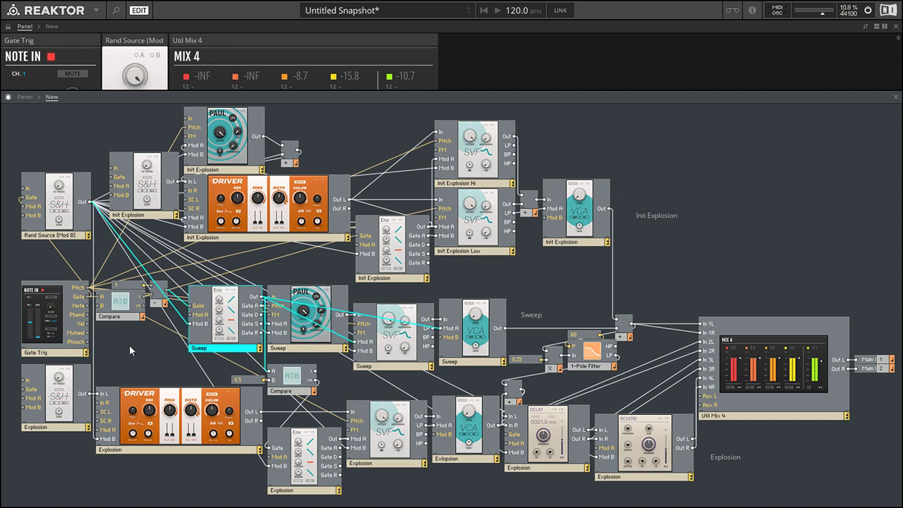
pyautogui.click(129, 345)
pyautogui.click(49, 331)
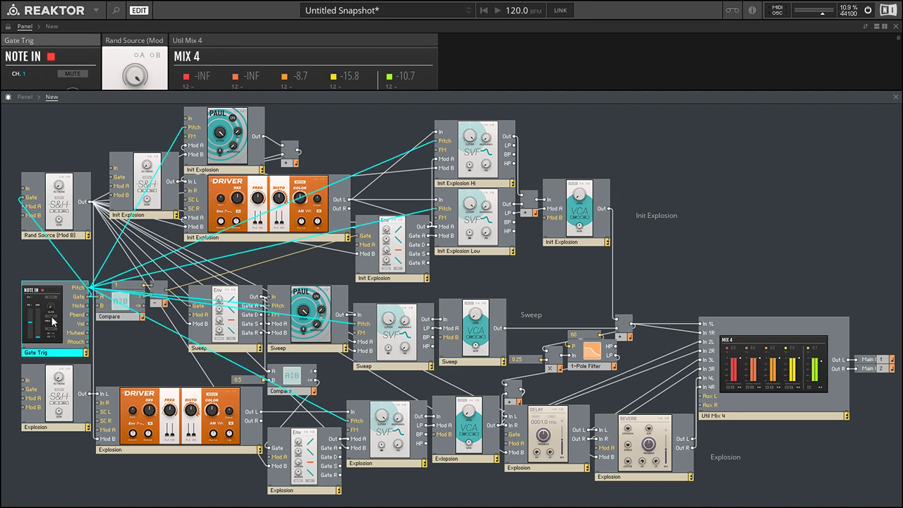
pyautogui.click(115, 317)
pyautogui.click(111, 344)
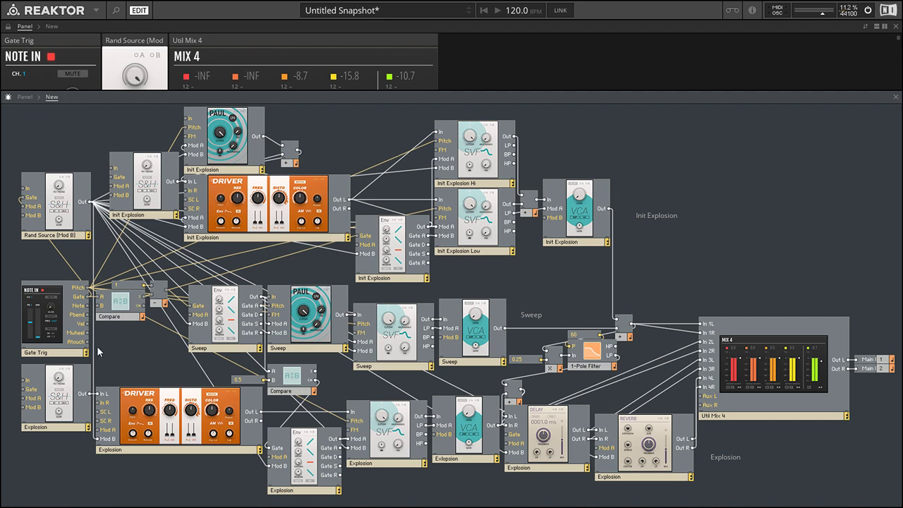
pyautogui.click(134, 286)
pyautogui.click(119, 317)
pyautogui.click(156, 304)
pyautogui.click(142, 334)
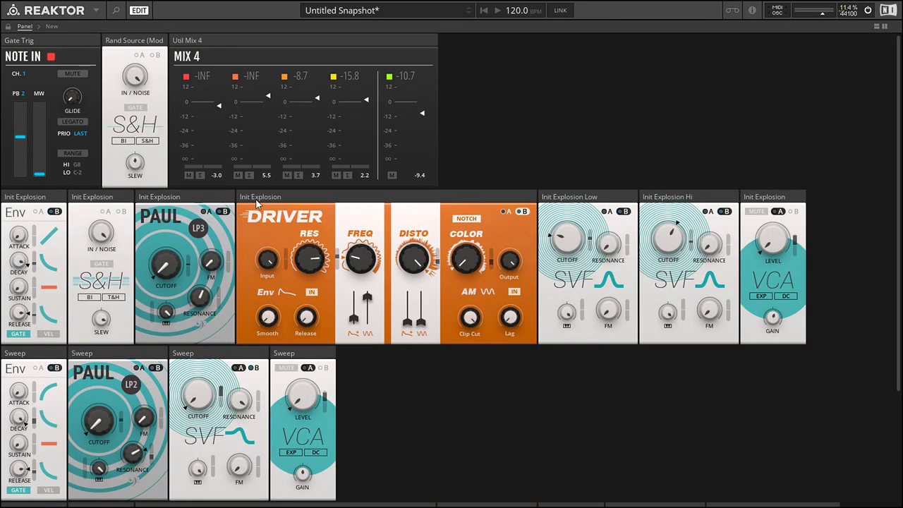
pyautogui.click(896, 96)
# Check the envelopes on the panel, and highlight the Init Explosion envelope and the Explosion modules in the structure.
pyautogui.scroll(-3, 14, 341)
pyautogui.scroll(3, 14, 341)
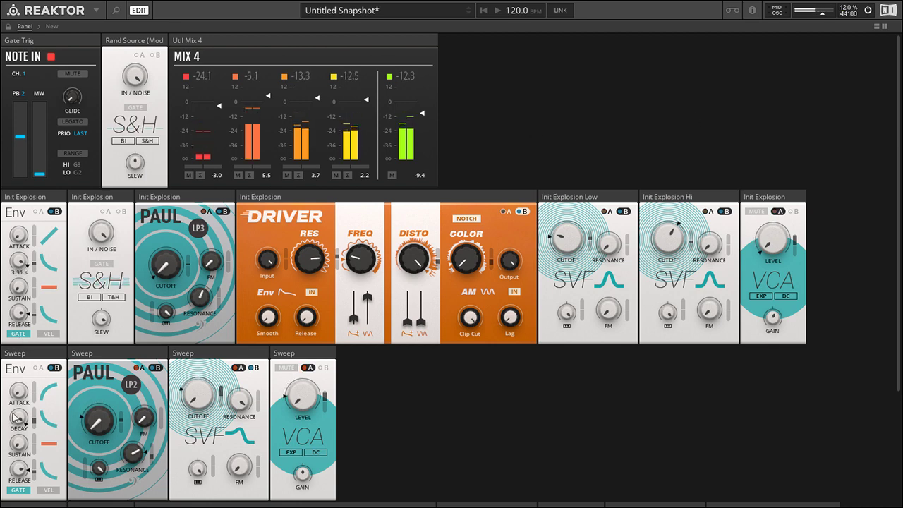
pyautogui.click(877, 27)
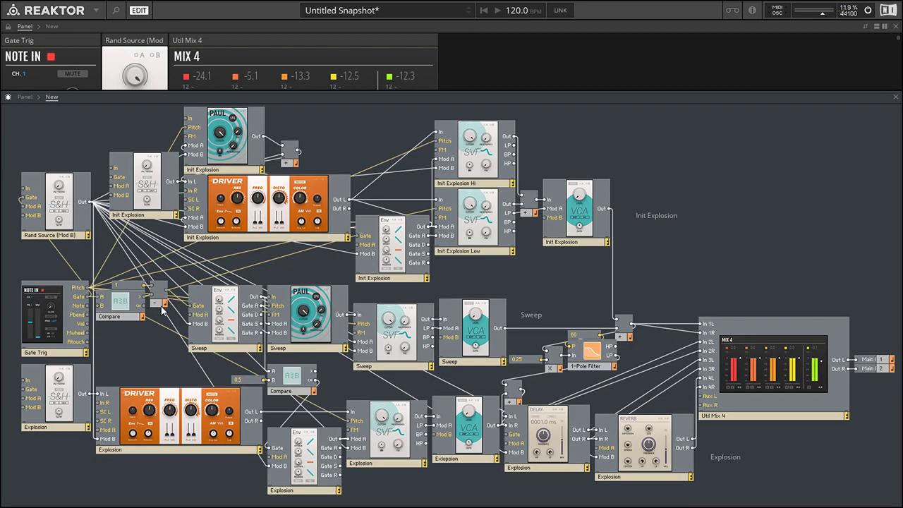
pyautogui.click(383, 277)
pyautogui.click(329, 275)
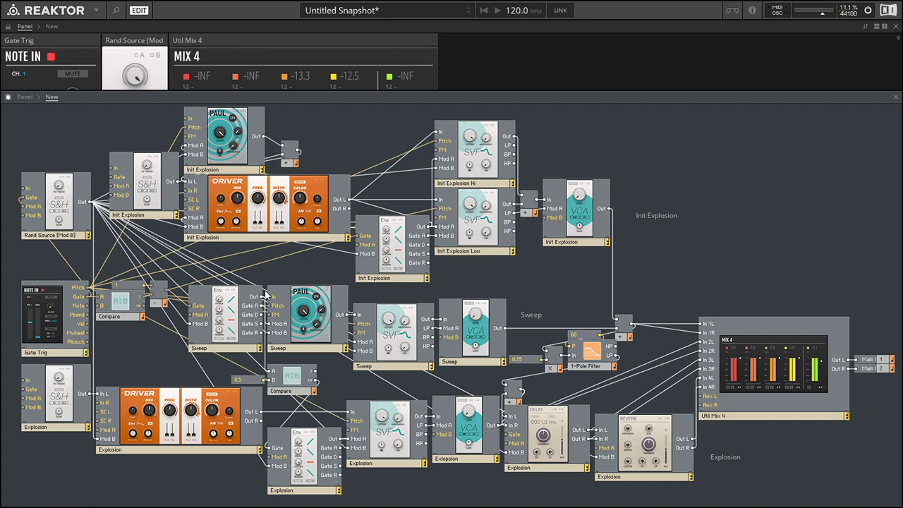
pyautogui.moveTo(39, 499); pyautogui.dragTo(695, 435)
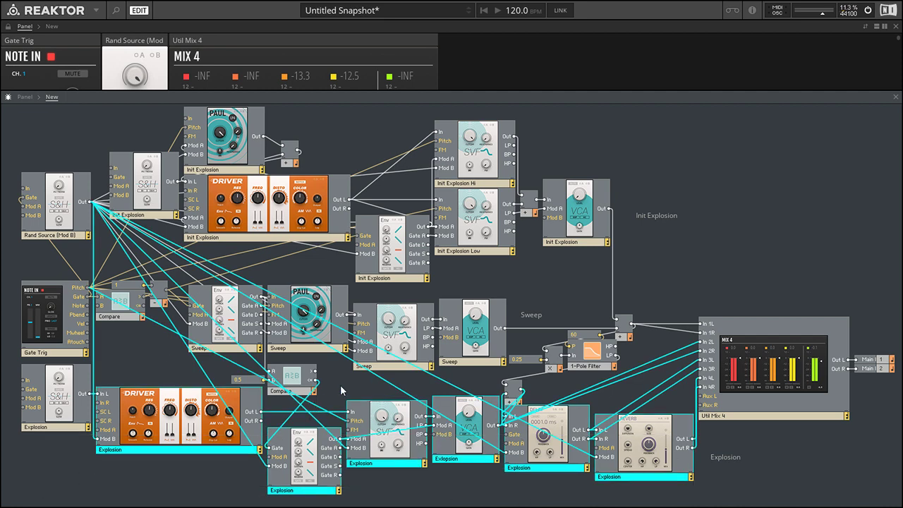
pyautogui.click(342, 390)
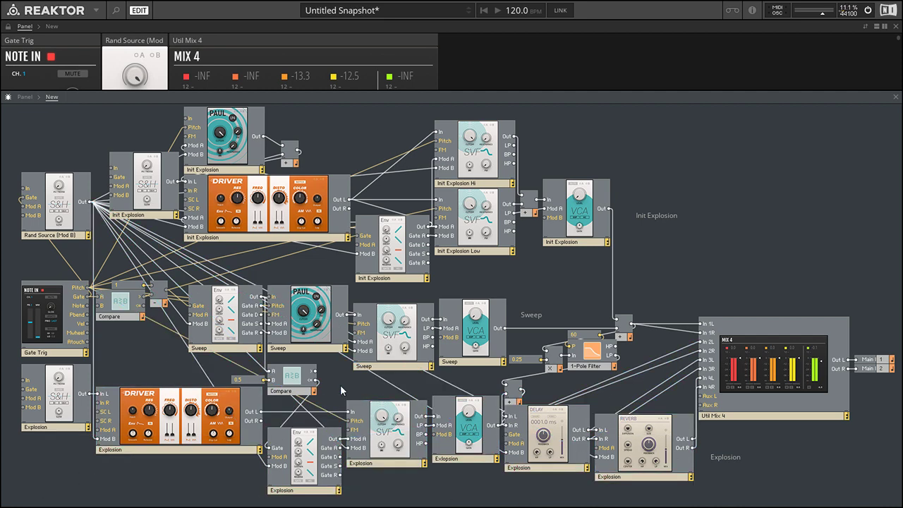
# Highlight the Sweep envelope, the Compare module it feeds and the 0.5 constant on that module's B input.
pyautogui.click(224, 321)
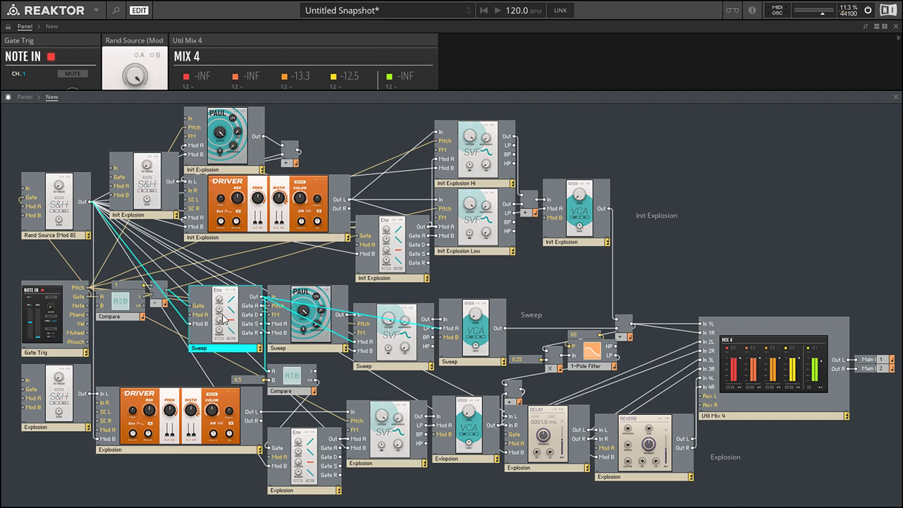
pyautogui.click(296, 381)
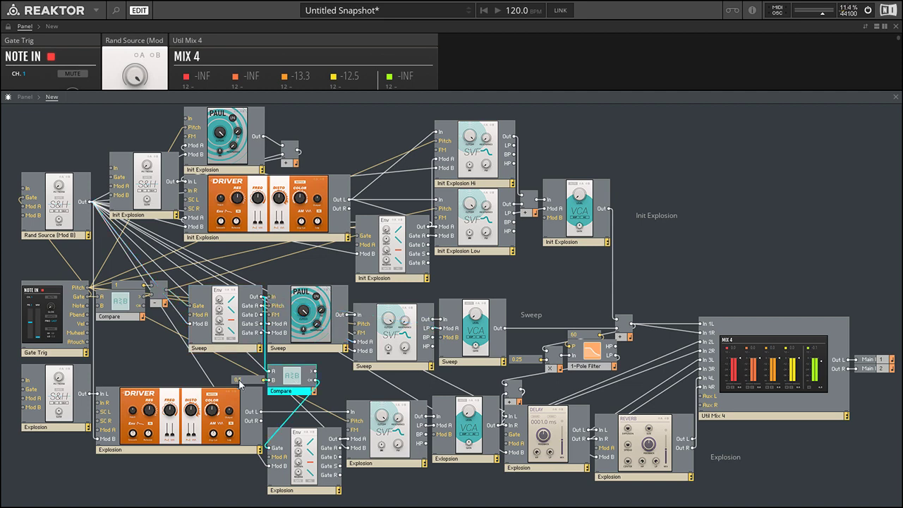
pyautogui.click(248, 384)
pyautogui.click(199, 380)
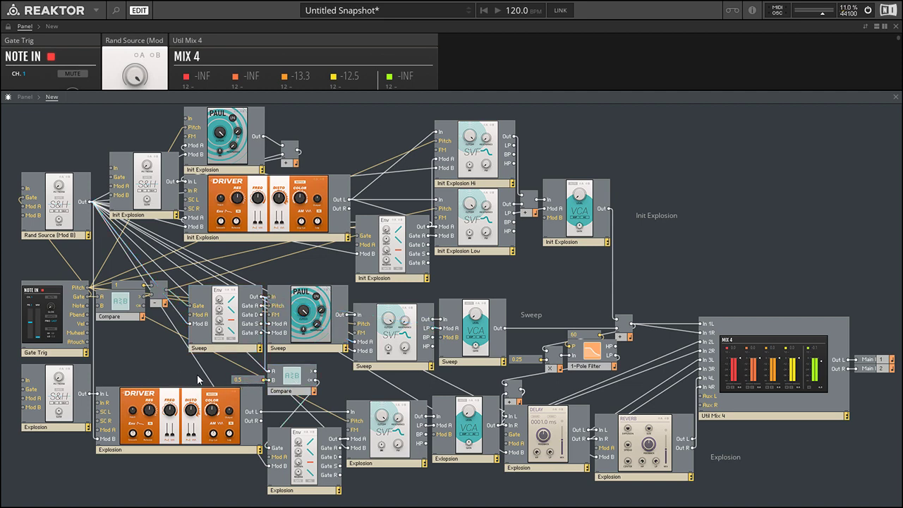
# Read the signal values around the lower Compare module and follow its output to the Explosion envelope's gate input.
pyautogui.moveTo(268, 365)
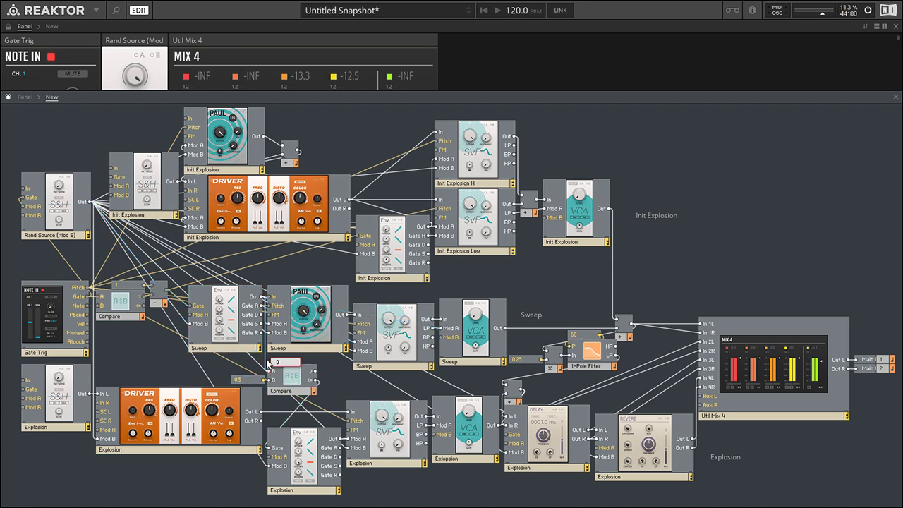
pyautogui.click(248, 379)
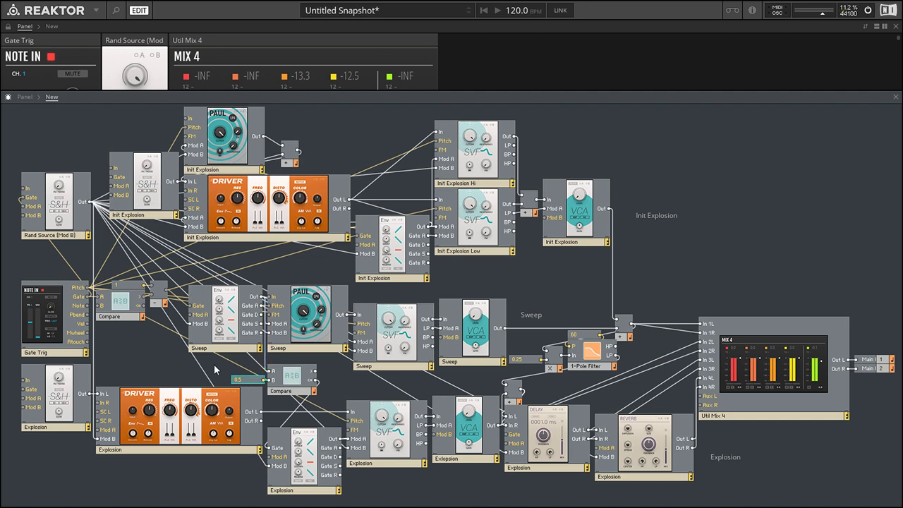
pyautogui.click(288, 384)
pyautogui.moveTo(289, 386)
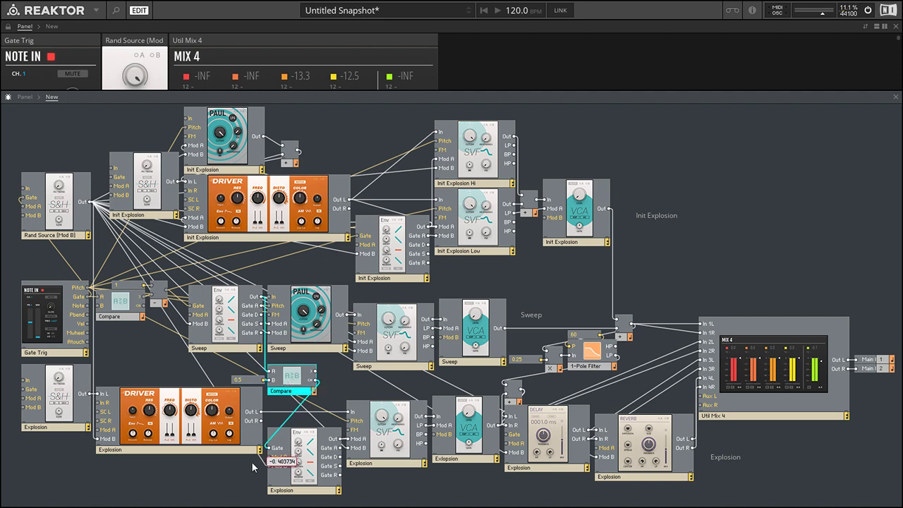
pyautogui.click(295, 487)
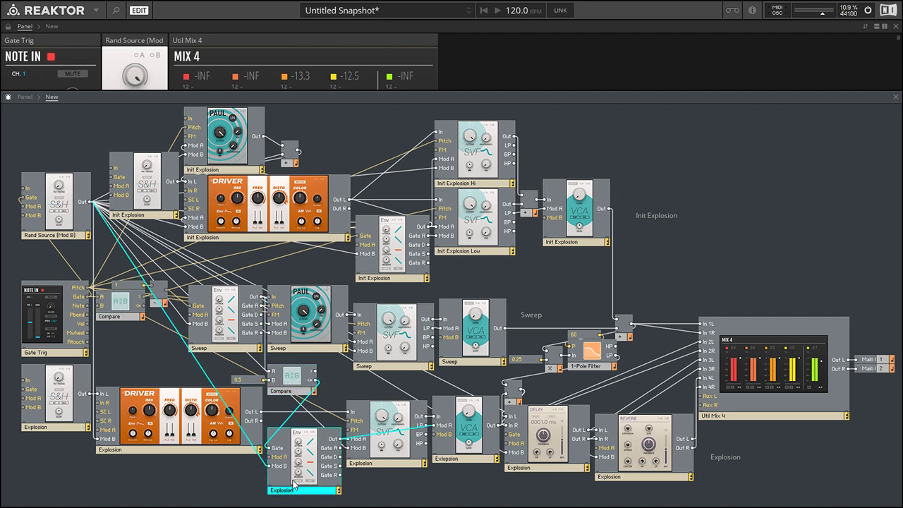
pyautogui.click(379, 485)
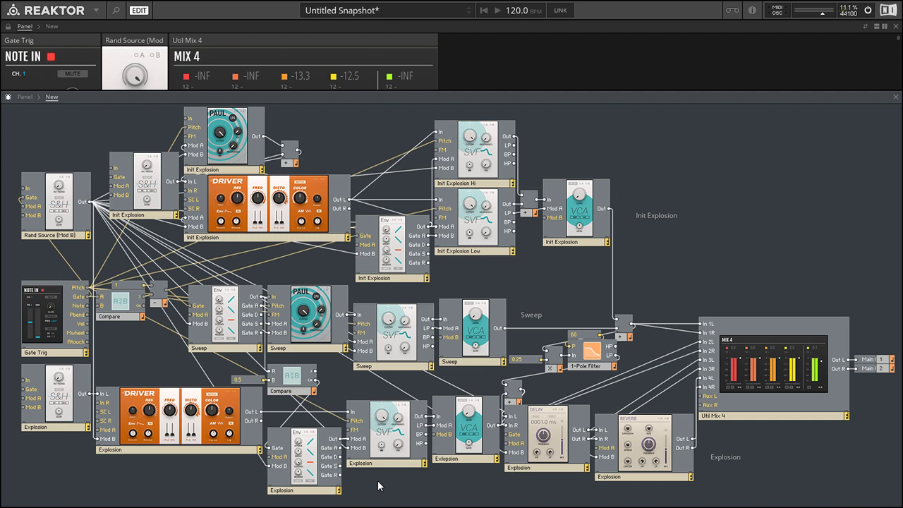
pyautogui.moveTo(321, 385)
pyautogui.moveTo(321, 384); pyautogui.dragTo(269, 448)
# Return to the full panel and switch the Explosion envelope's Gate option back on.
pyautogui.click(895, 98)
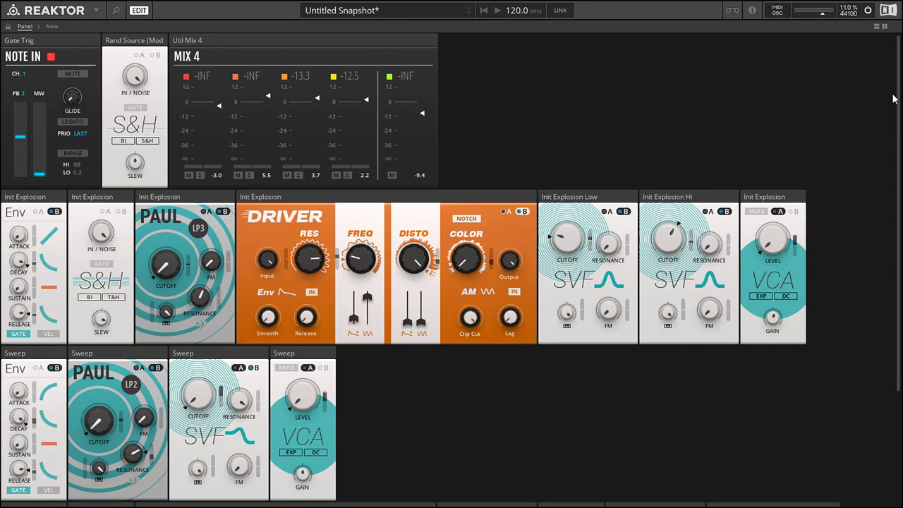
pyautogui.scroll(-3, 473, 350)
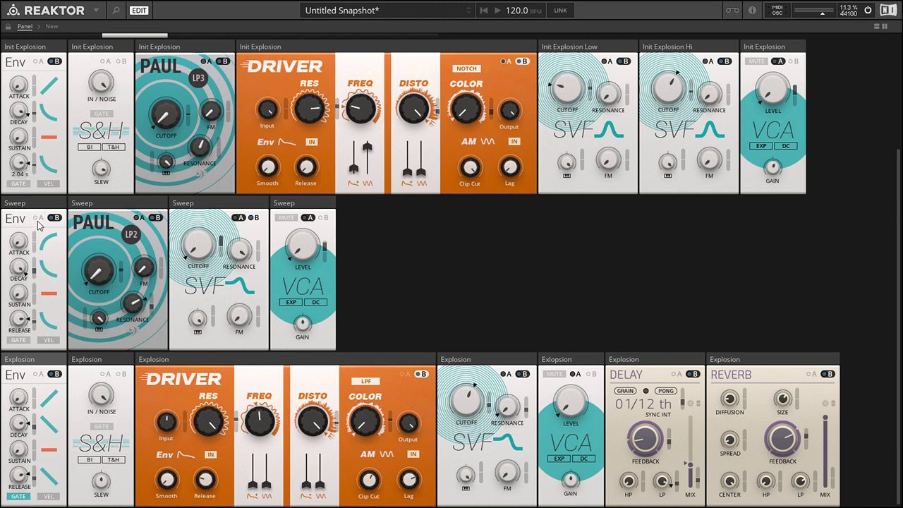
pyautogui.moveTo(15, 97)
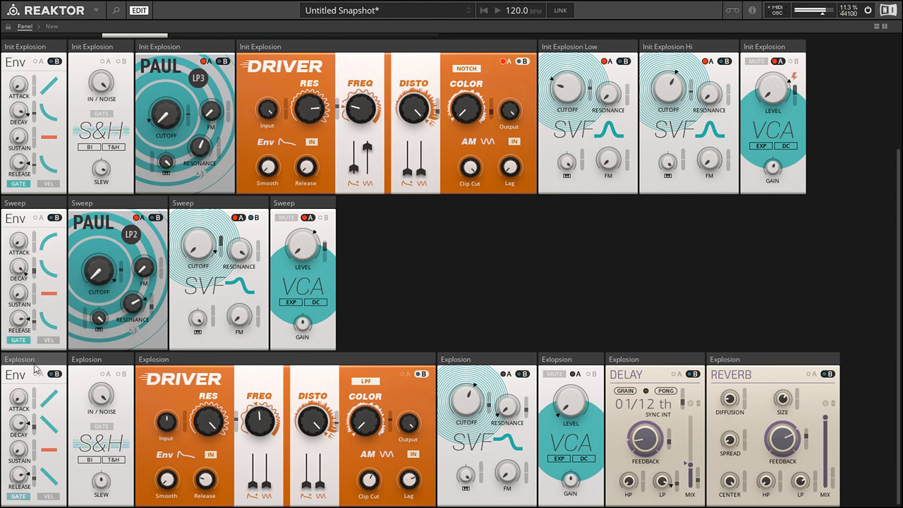
pyautogui.click(19, 497)
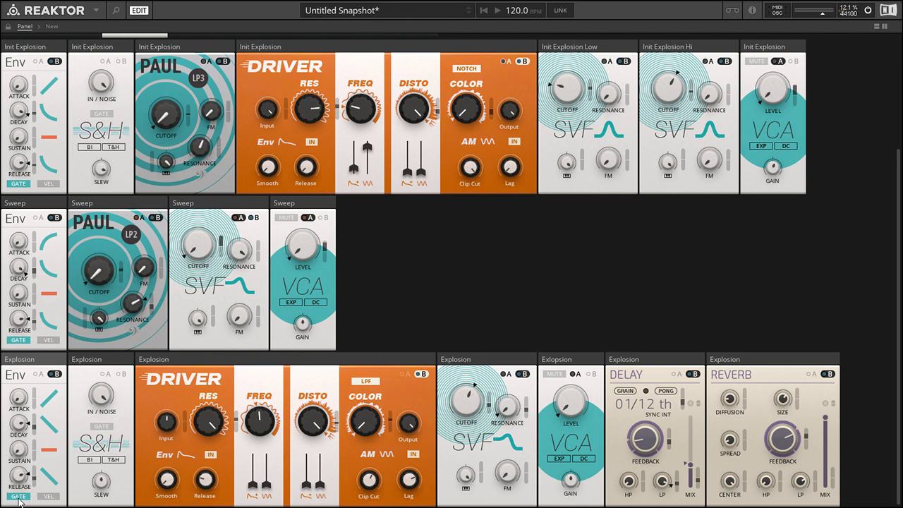
# Show the structure again and highlight the connections of the Explosion envelope and the Sweep envelope.
pyautogui.click(876, 27)
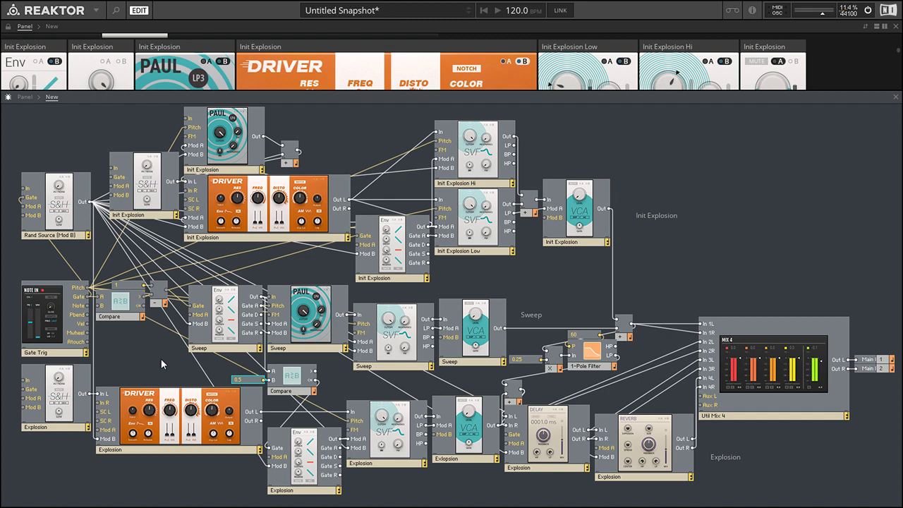
pyautogui.click(313, 465)
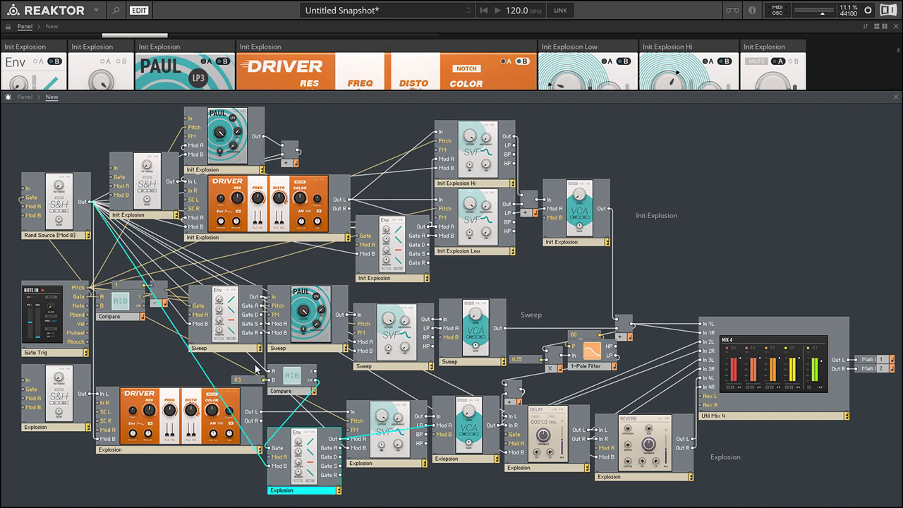
pyautogui.click(234, 347)
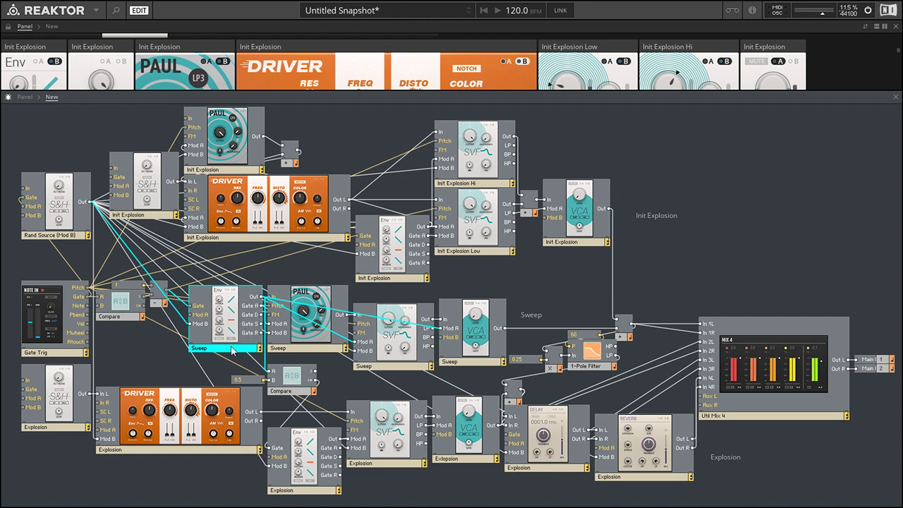
# Set the constant on the lower Compare module's B input to 0.9.
pyautogui.doubleClick(246, 379)
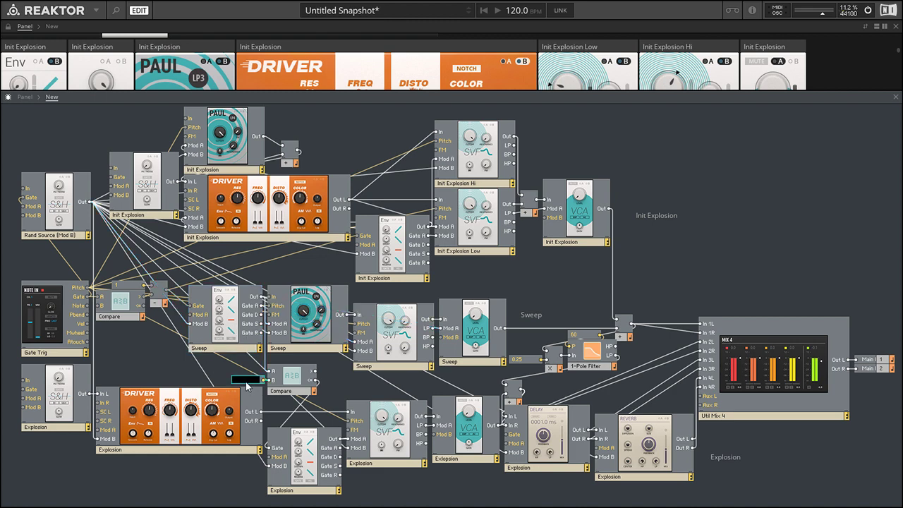
pyautogui.press('Return')
pyautogui.doubleClick(244, 380)
pyautogui.write('0.9')
pyautogui.press('Return')
# Set the lower Compare module's B constant back to 0.5.
pyautogui.doubleClick(244, 382)
pyautogui.write('0.5')
pyautogui.press('Return')
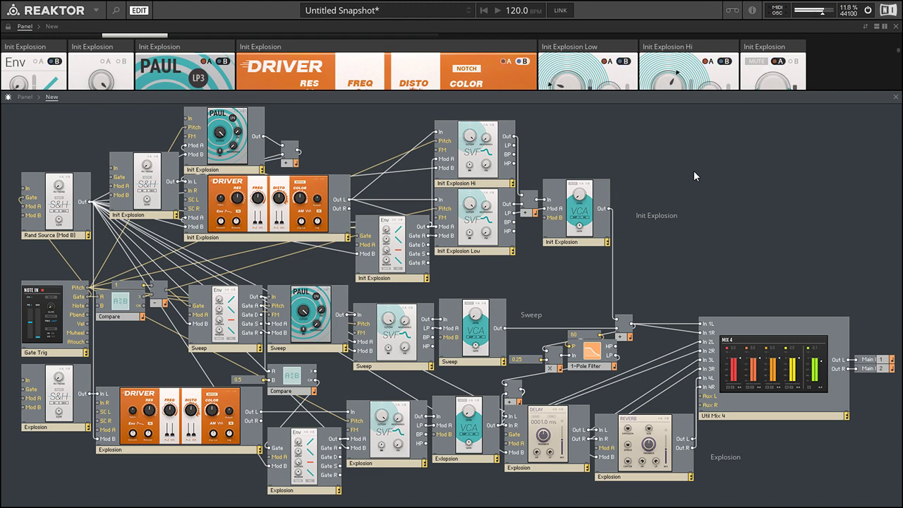
# Return to the full panel and look over the layers, checking the Init Explosion envelope's attack and decay.
pyautogui.click(896, 100)
pyautogui.scroll(3, 837, 191)
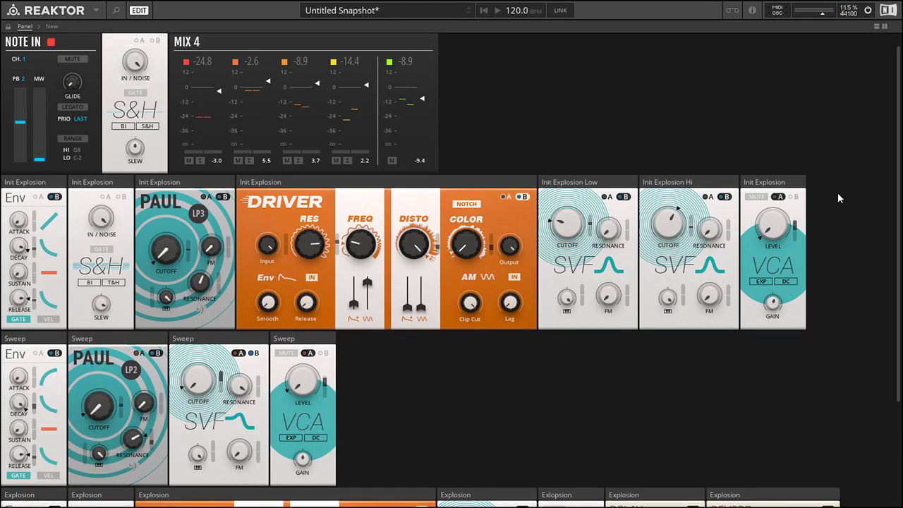
pyautogui.scroll(1, 837, 193)
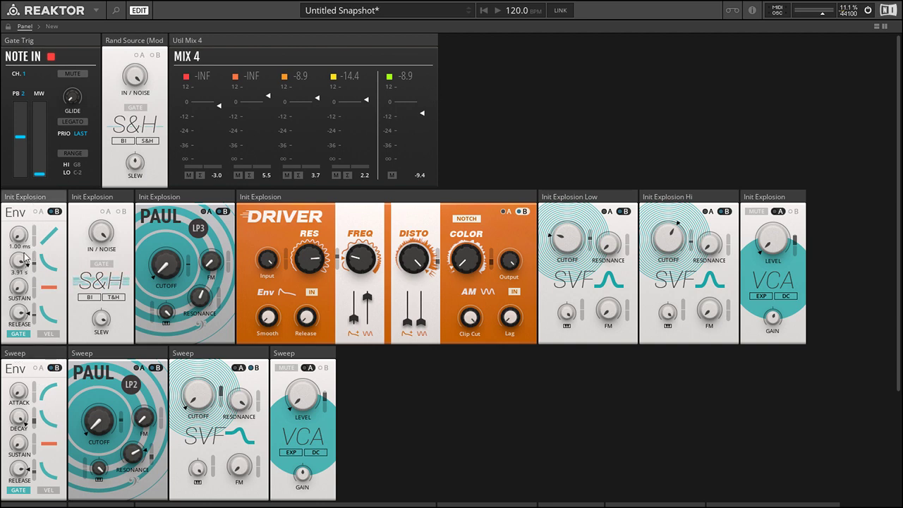
pyautogui.scroll(-5, 487, 399)
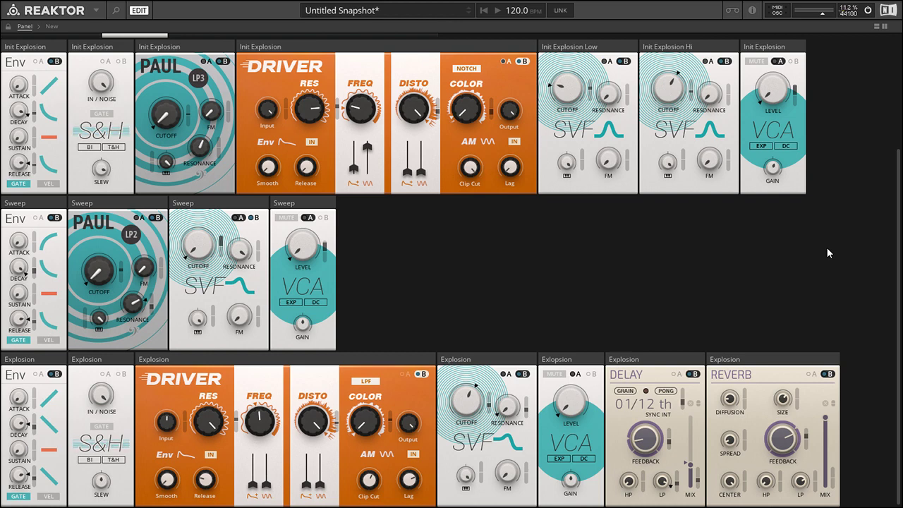
pyautogui.scroll(5, 834, 250)
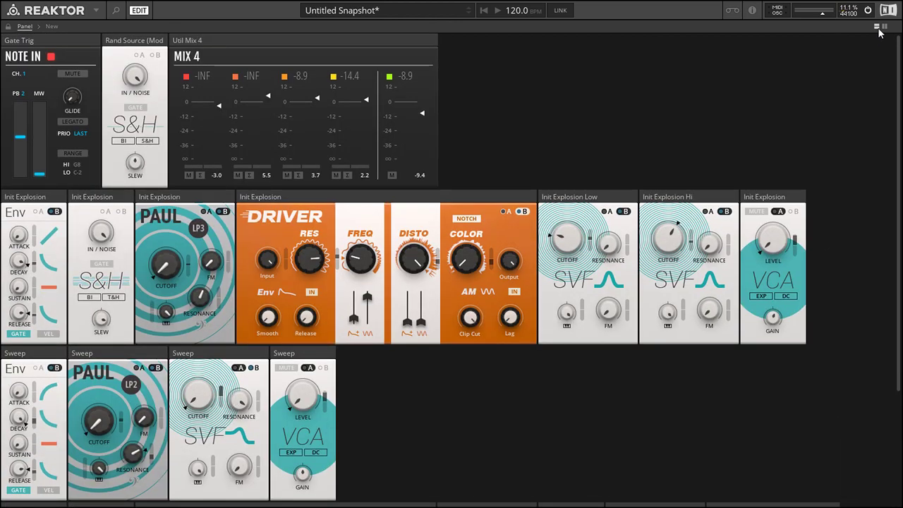
# Open the structure and mark out the upper Compare logic beside Gate Trig and the lower Compare module with its constant.
pyautogui.click(876, 28)
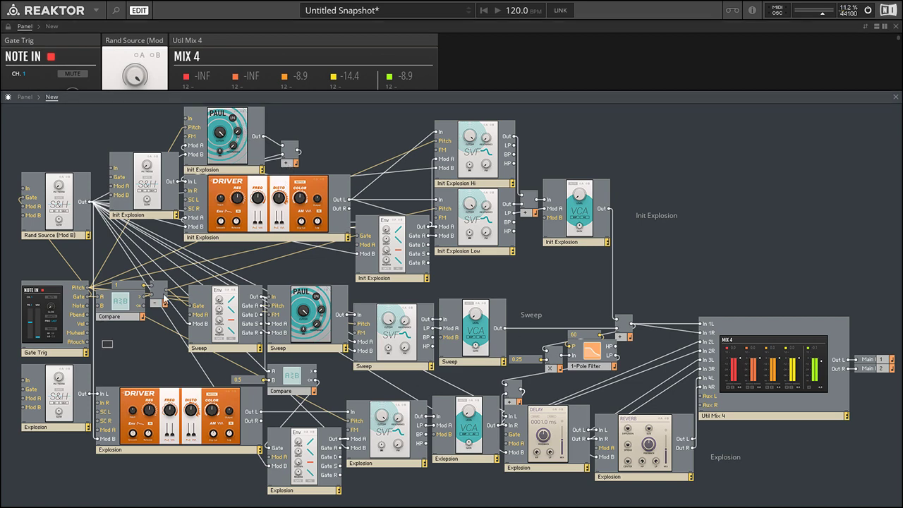
pyautogui.moveTo(112, 344); pyautogui.dragTo(170, 251)
pyautogui.moveTo(220, 366); pyautogui.dragTo(326, 384)
pyautogui.click(348, 378)
# Highlight the Init Explosion Paul filter and the add module that receives its output.
pyautogui.click(289, 163)
pyautogui.click(220, 144)
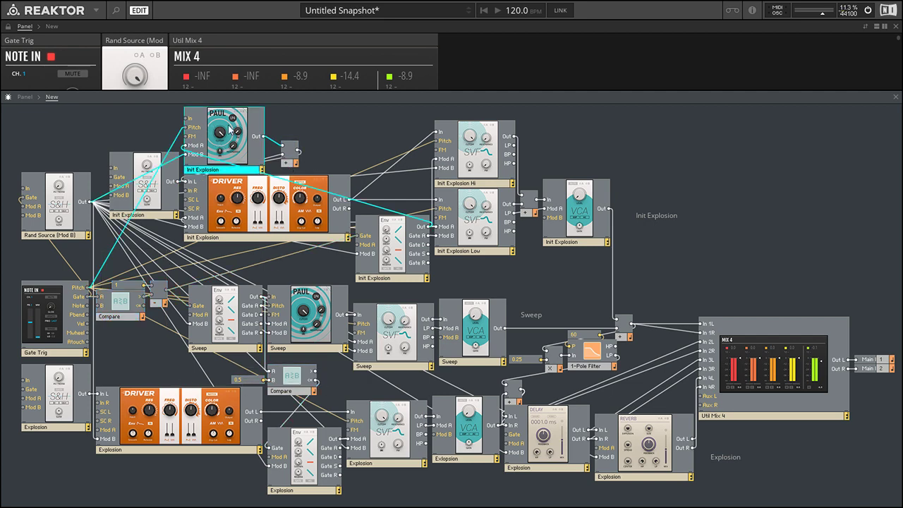
pyautogui.click(286, 164)
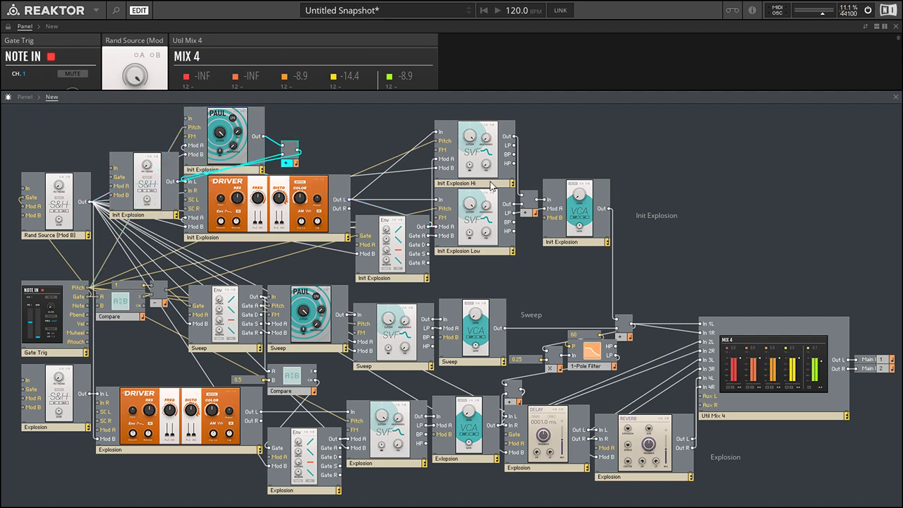
# Highlight the Init Explosion Hi and Init Explosion Low SVF filters and the add module that merges them.
pyautogui.click(460, 110)
pyautogui.moveTo(465, 168); pyautogui.dragTo(494, 271)
pyautogui.click(494, 270)
pyautogui.click(475, 168)
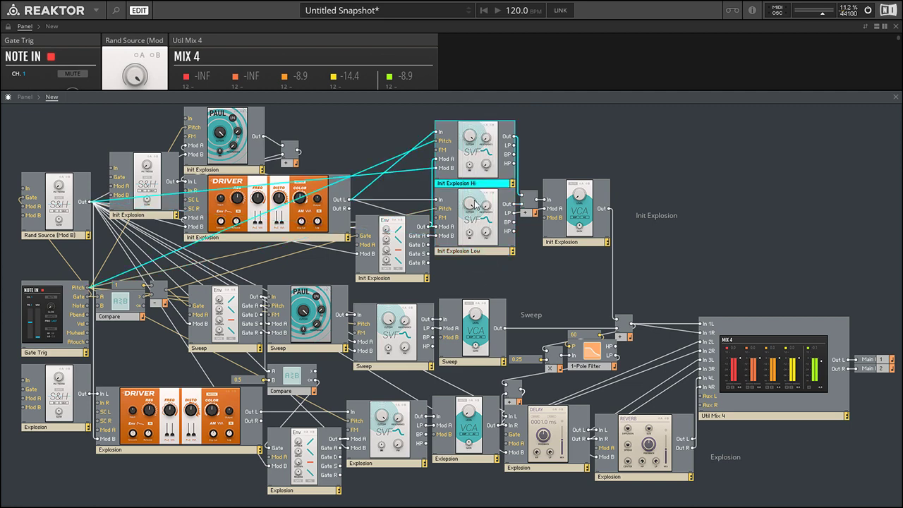
pyautogui.click(479, 228)
pyautogui.click(526, 211)
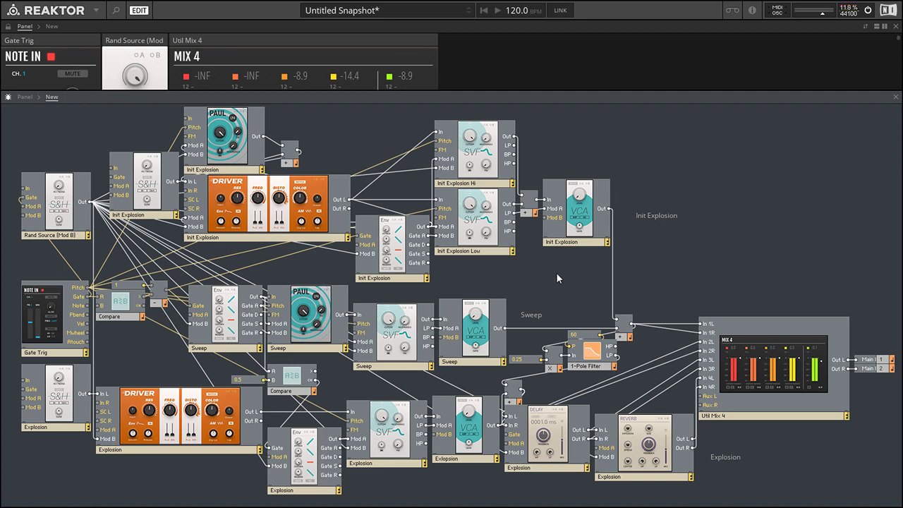
# Highlight the Init Explosion VCA, the Sweep VCA and the add module that sums them into the mixer.
pyautogui.click(593, 232)
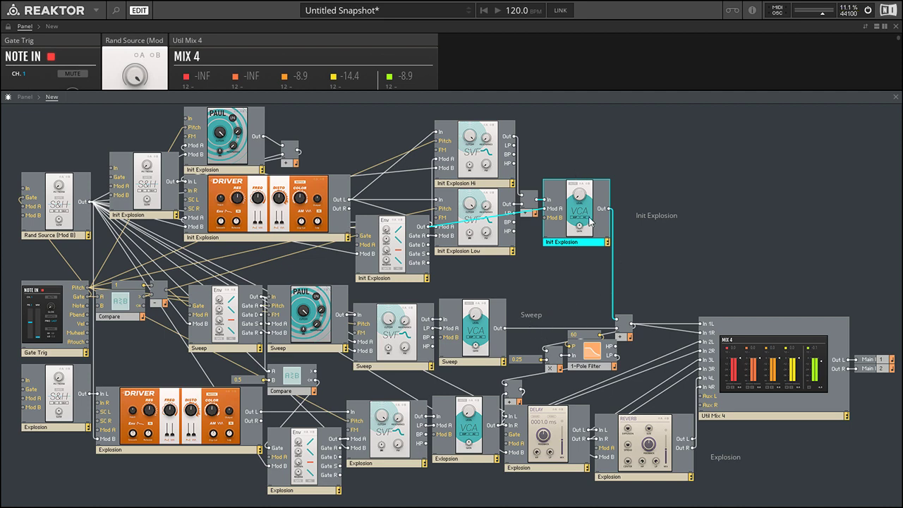
pyautogui.click(484, 355)
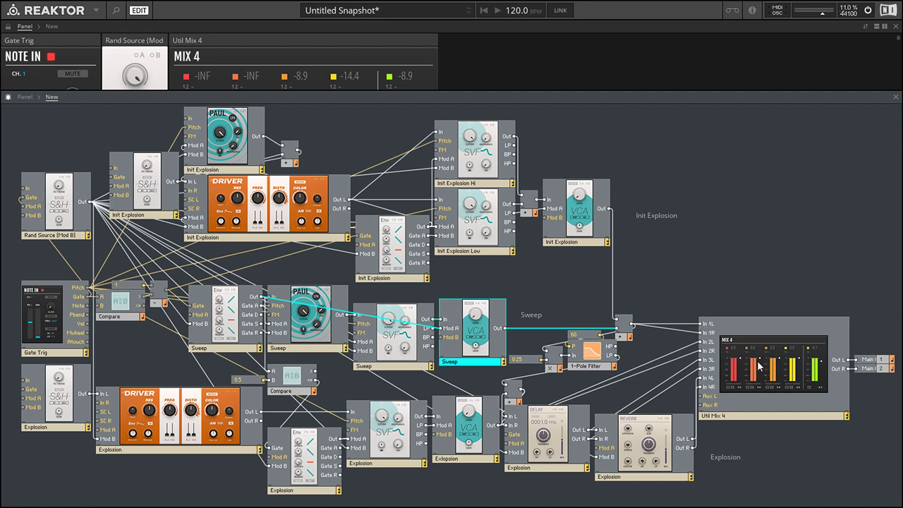
pyautogui.click(626, 338)
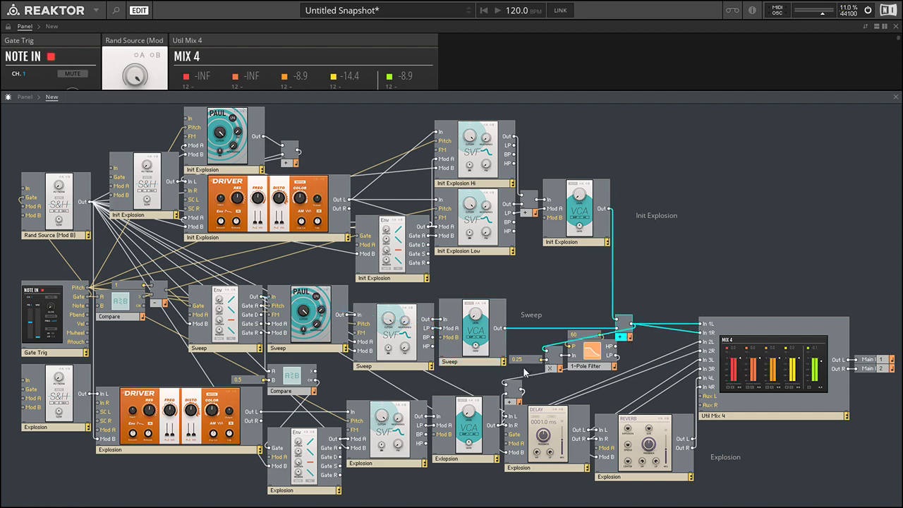
# Trace the multiply module and 1-Pole Filter with their constants, and mark out the Explosion delay and reverb.
pyautogui.click(547, 364)
pyautogui.moveTo(552, 348); pyautogui.dragTo(526, 365)
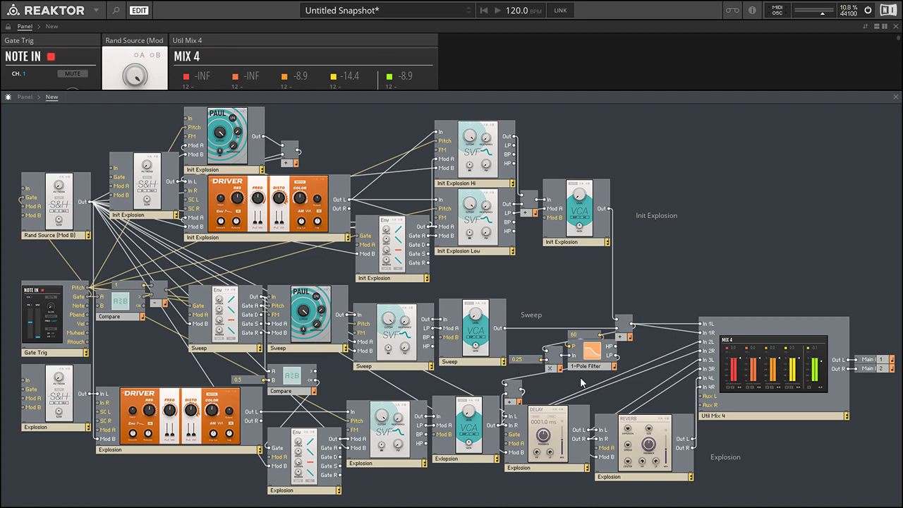
pyautogui.moveTo(582, 382); pyautogui.dragTo(583, 310)
pyautogui.click(583, 303)
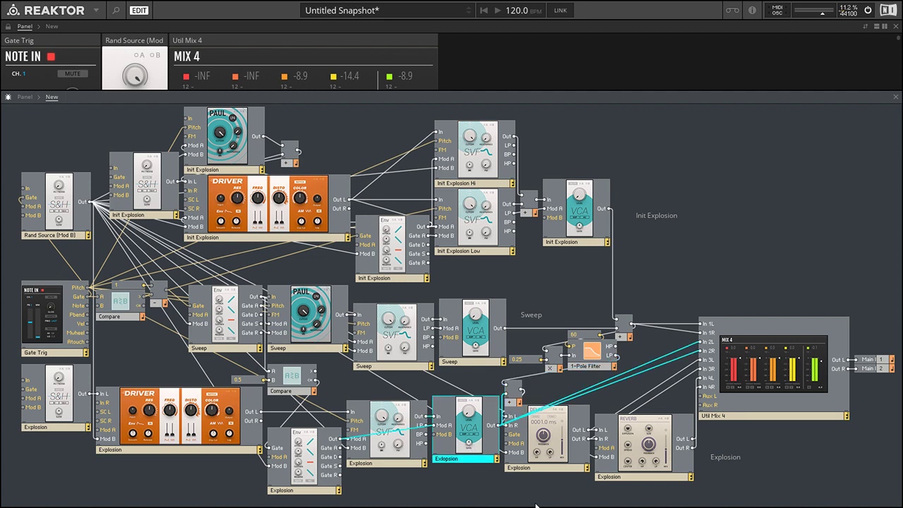
pyautogui.moveTo(534, 490); pyautogui.dragTo(640, 422)
pyautogui.click(615, 402)
# Set the constant on the 1-Pole Filter's P input to 120 and return to the full panel to audition it.
pyautogui.click(578, 336)
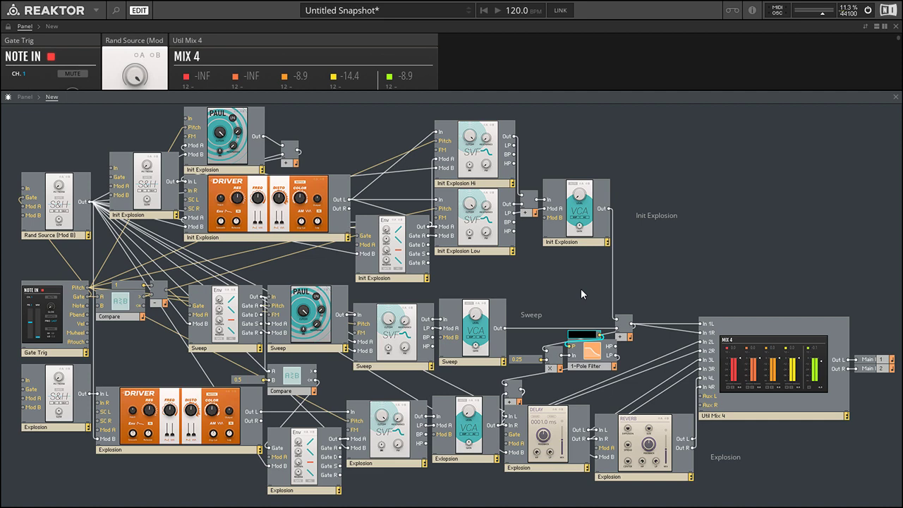
pyautogui.write('120')
pyautogui.press('Return')
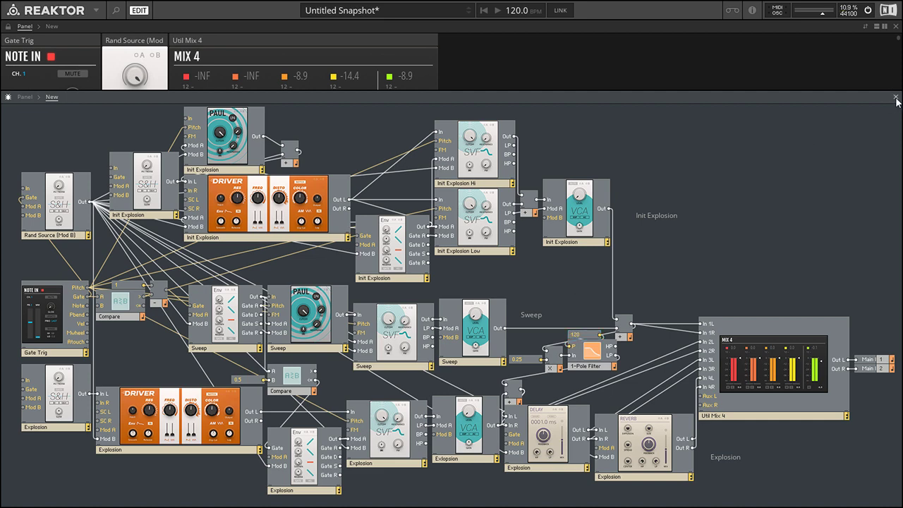
pyautogui.click(896, 96)
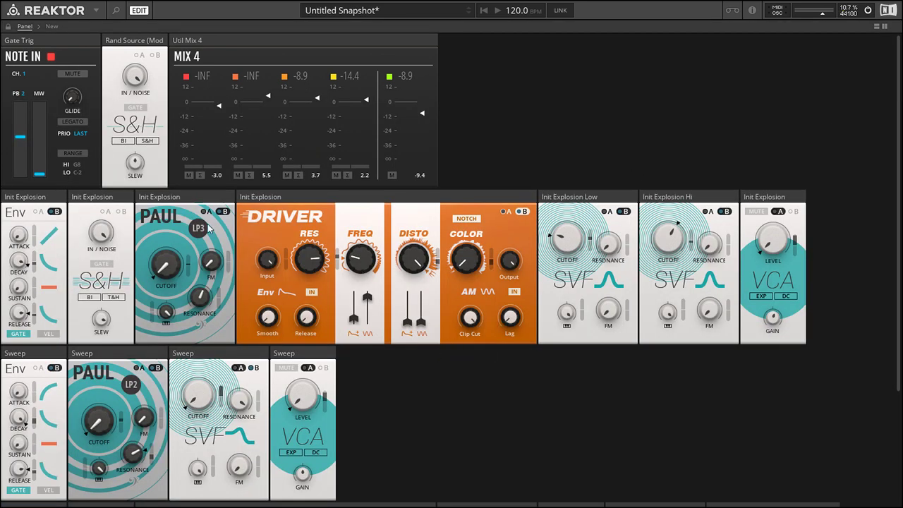
pyautogui.moveTo(365, 264)
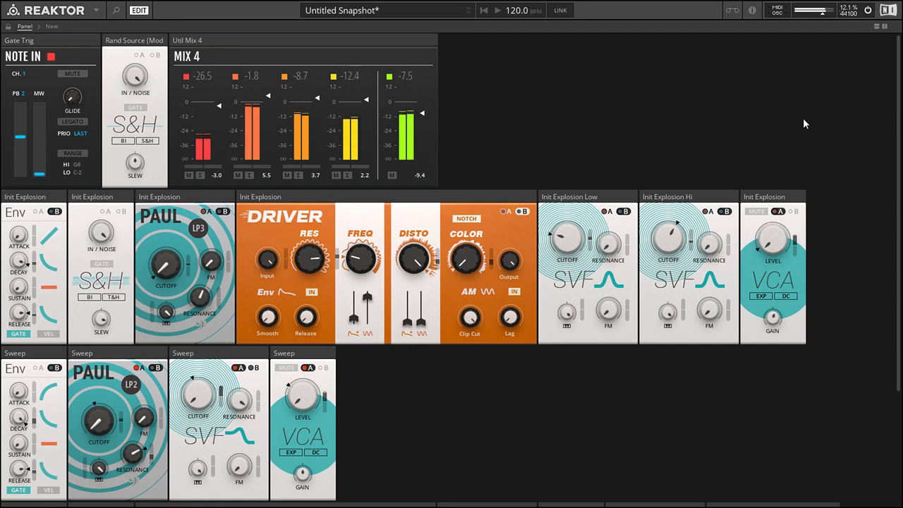
# Mute the VCA in the Explosion row and audition the patch without it.
pyautogui.scroll(-3, 846, 327)
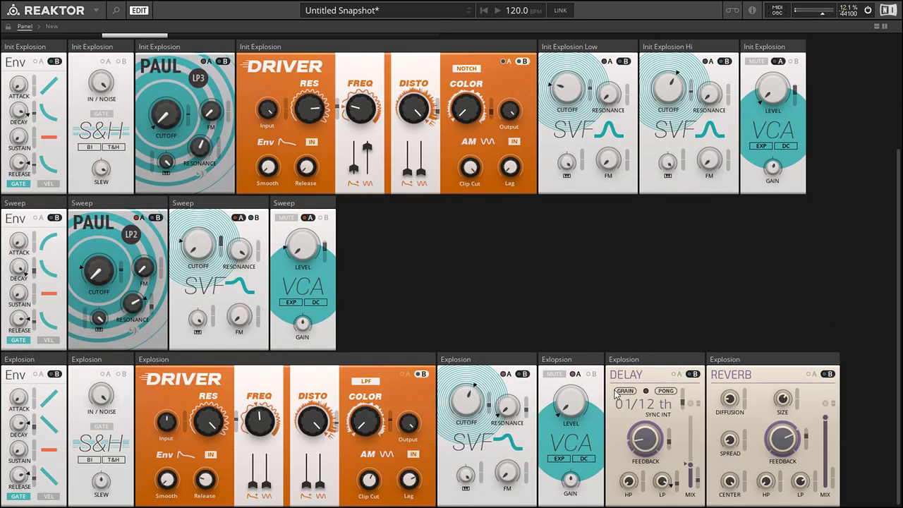
pyautogui.click(555, 374)
pyautogui.scroll(1, 866, 258)
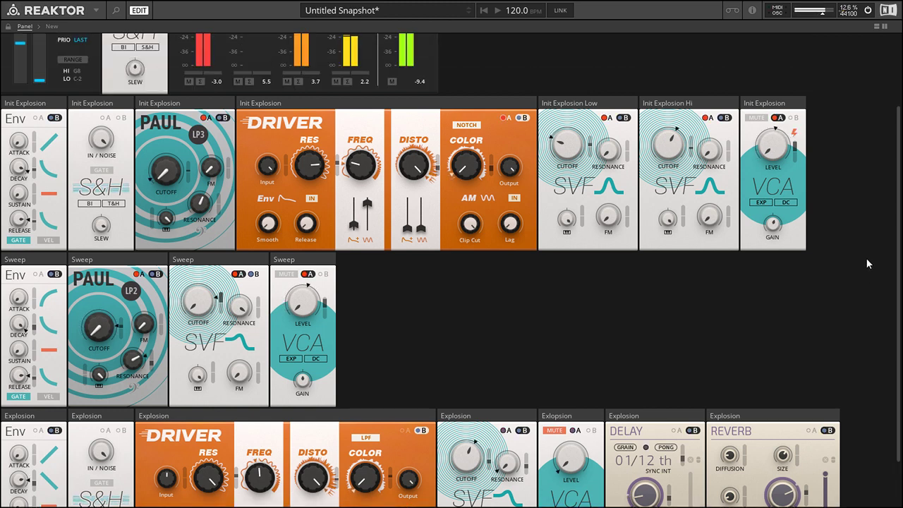
pyautogui.scroll(-1, 865, 257)
# Correct the misspelled name of the Explosion row's VCA to "Explosion".
pyautogui.scroll(3, 866, 256)
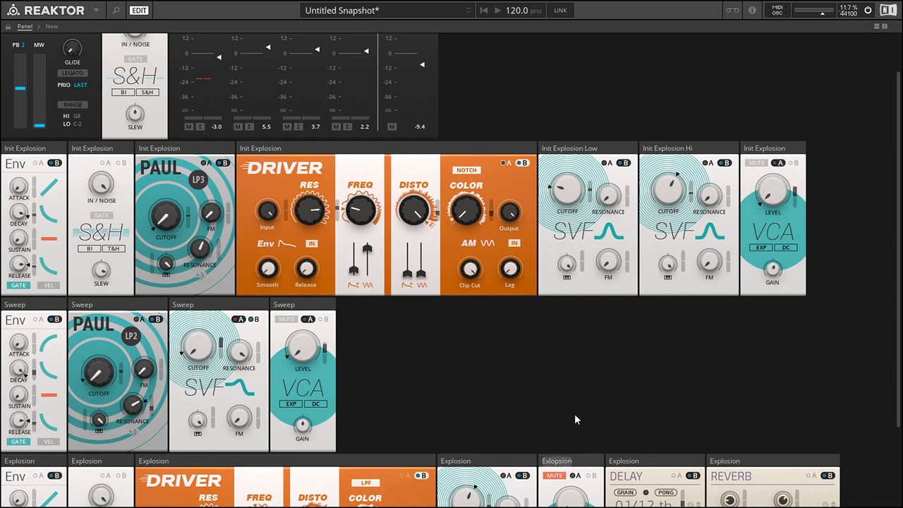
pyautogui.write('Explosion')
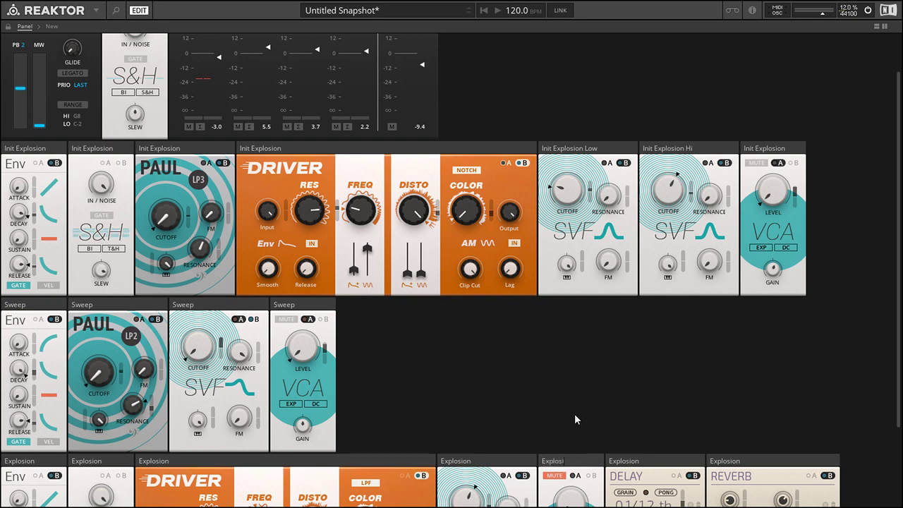
pyautogui.press('Return')
pyautogui.scroll(-2, 836, 348)
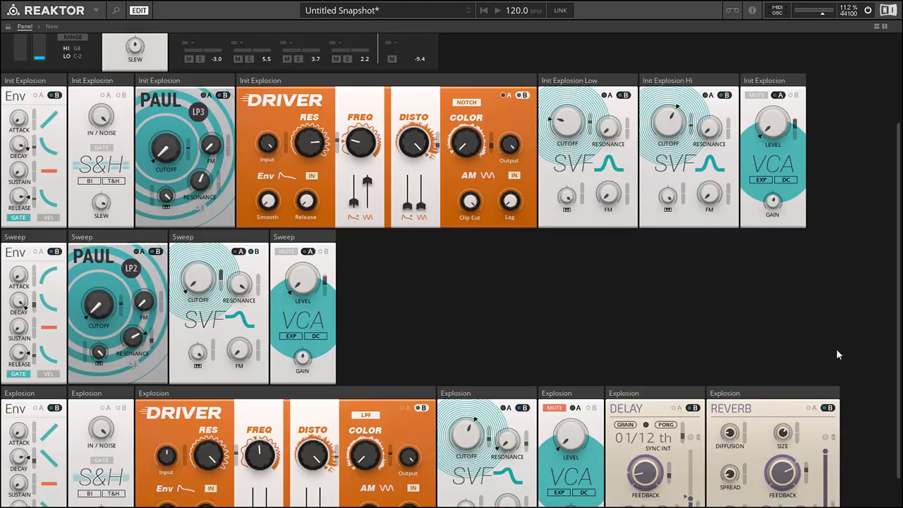
# Open the structure and set the 1-Pole Filter's P constant back to 60.
pyautogui.scroll(3, 838, 347)
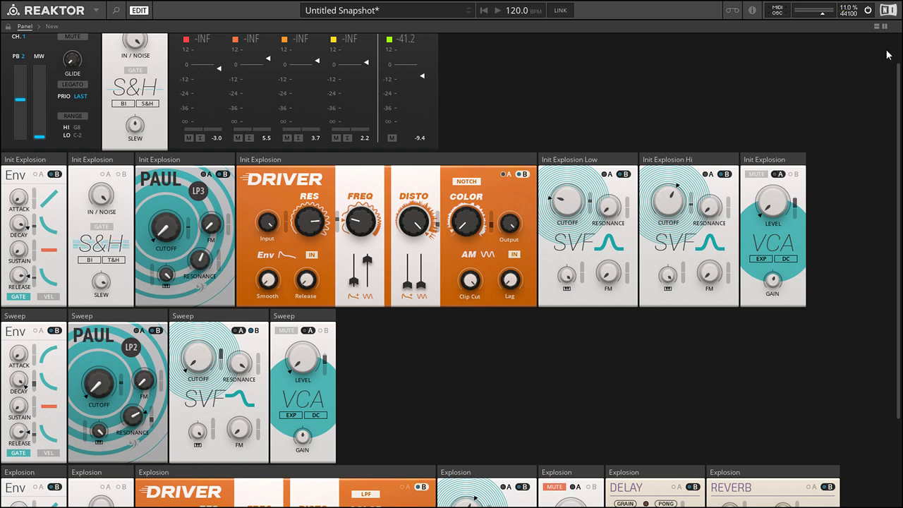
pyautogui.click(882, 27)
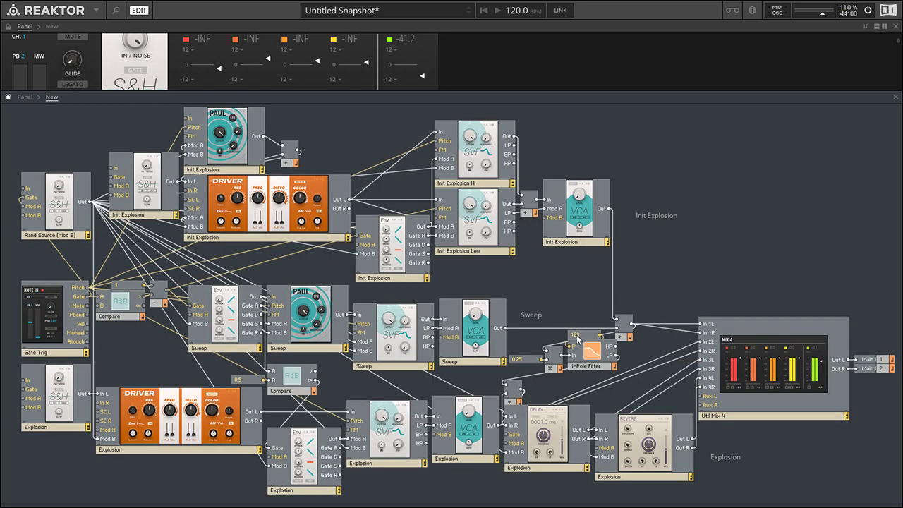
pyautogui.click(577, 337)
pyautogui.write('50')
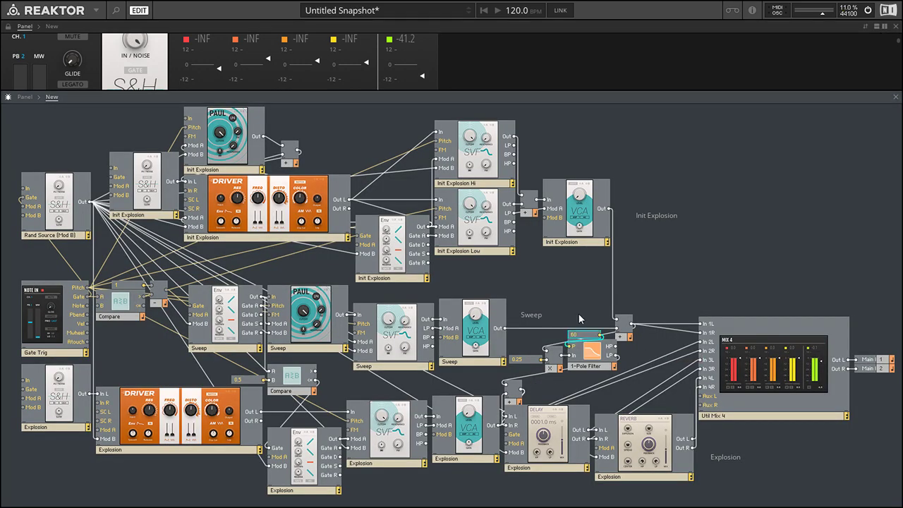
pyautogui.press('Return')
# Highlight the Explosion delay, reverb and VCA modules to trace their connections into the mixer.
pyautogui.moveTo(537, 488); pyautogui.dragTo(664, 407)
pyautogui.click(565, 477)
pyautogui.click(566, 467)
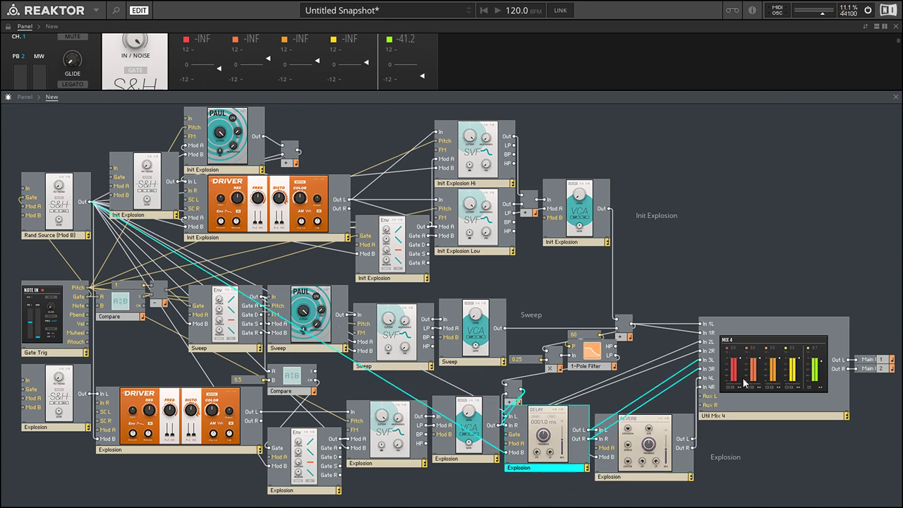
pyautogui.click(654, 449)
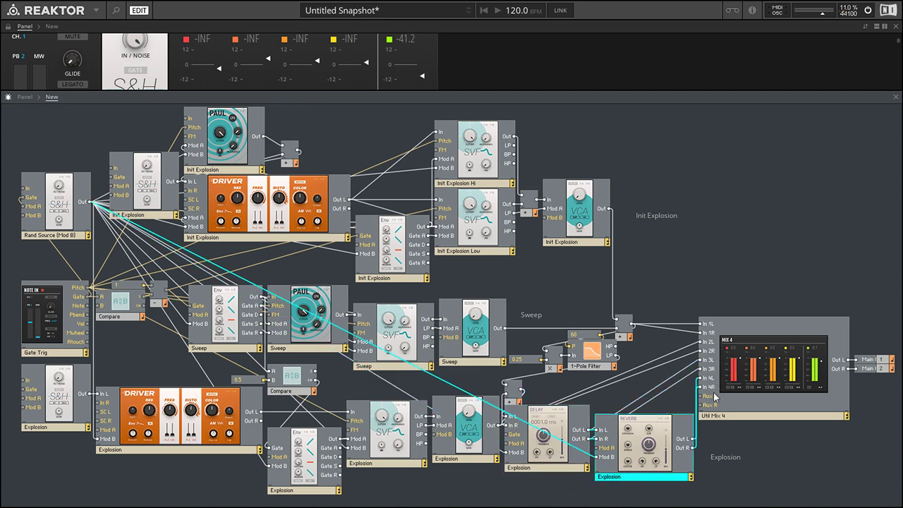
pyautogui.click(463, 455)
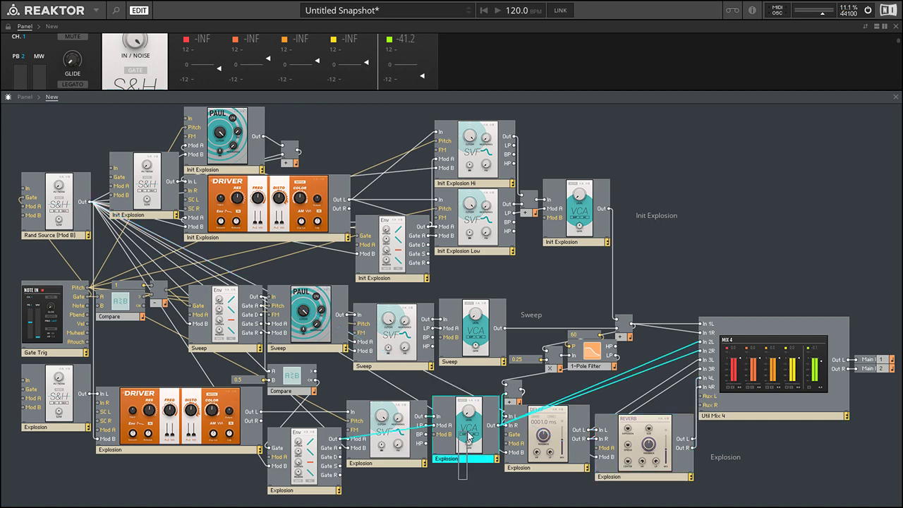
# Highlight the Util Mix 4 module with its main outputs, and return to the mixer on the full panel.
pyautogui.moveTo(702, 259); pyautogui.dragTo(897, 432)
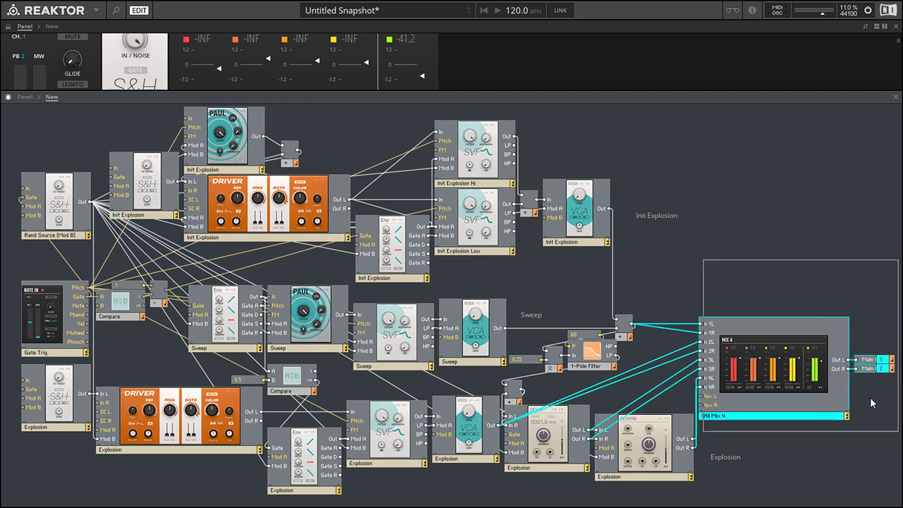
pyautogui.click(809, 281)
pyautogui.click(895, 97)
pyautogui.scroll(1, 527, 99)
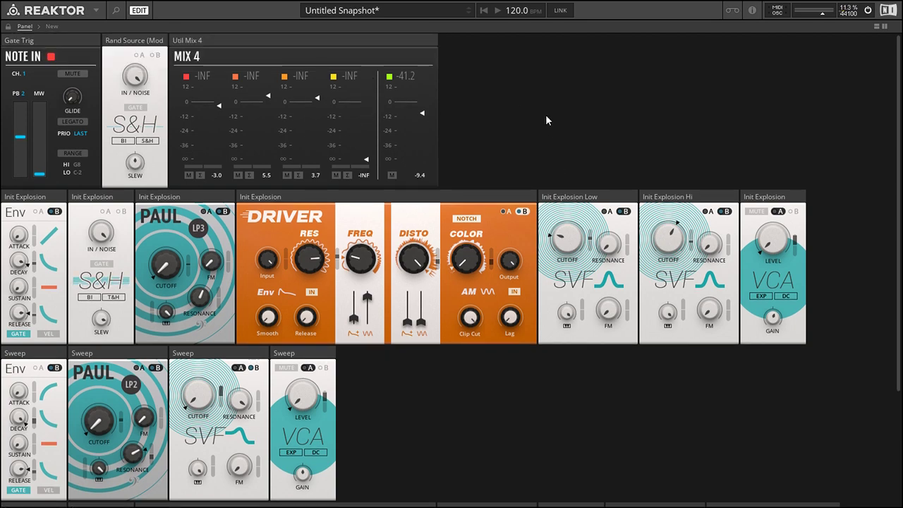
# On the Mix 4 module, lower channel 3's level to -INF and set channel 4's level to 6.9.
pyautogui.scroll(-5, 545, 114)
pyautogui.scroll(5, 860, 253)
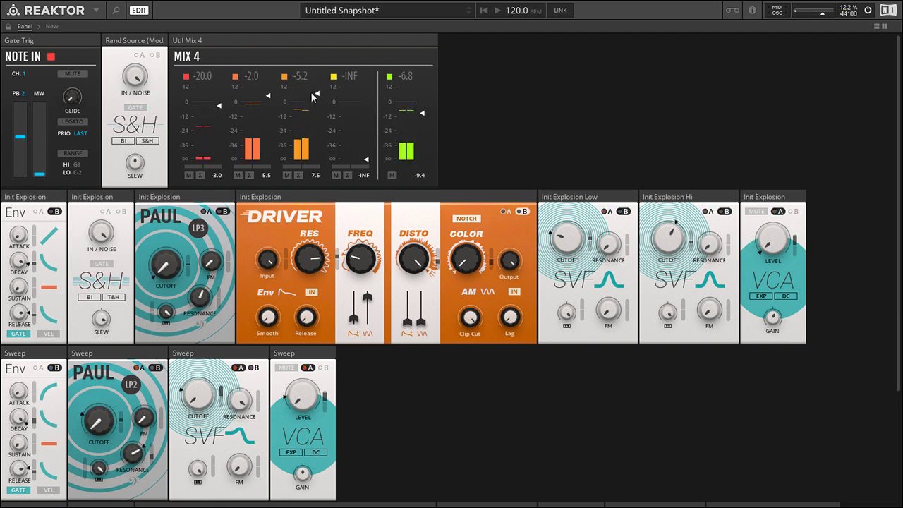
pyautogui.moveTo(319, 93); pyautogui.dragTo(367, 39)
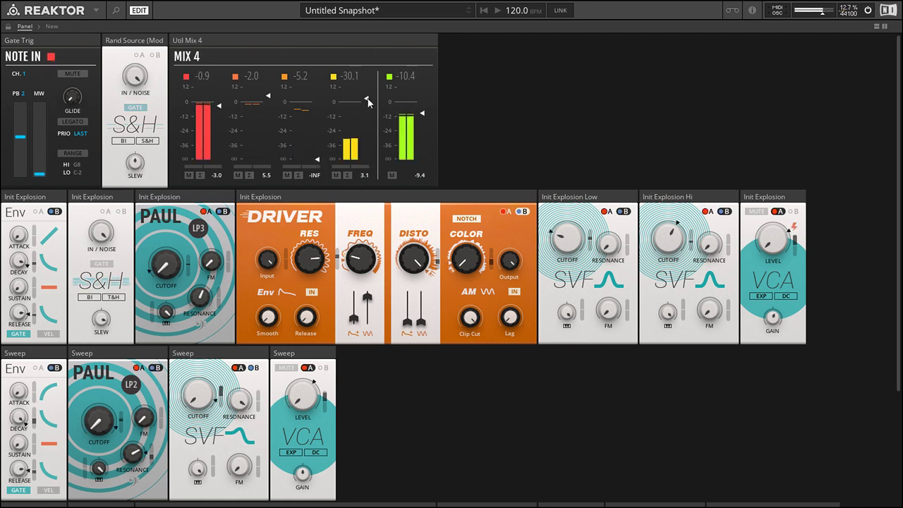
pyautogui.moveTo(366, 98); pyautogui.dragTo(367, 76)
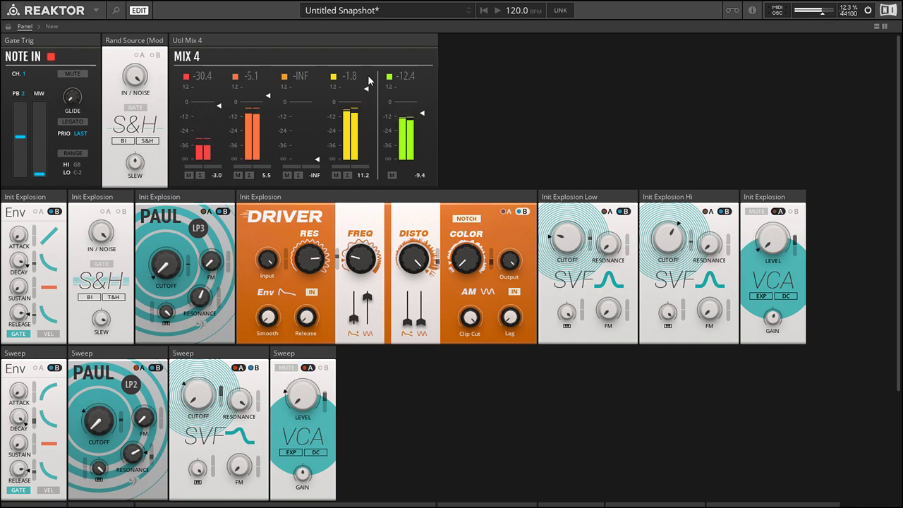
pyautogui.moveTo(367, 76); pyautogui.dragTo(367, 85)
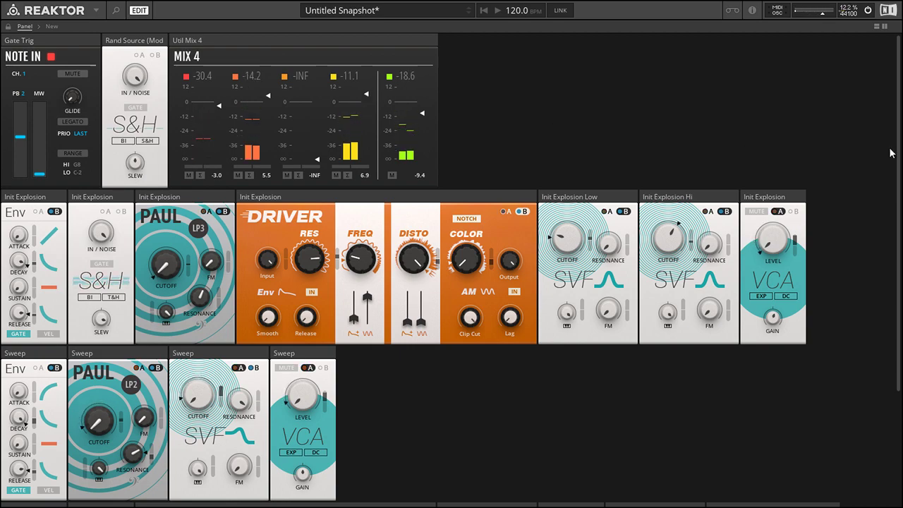
# Open the structure to highlight the row of Init Explosion modules, and return to the full panel with the mixer in view.
pyautogui.scroll(-3, 832, 200)
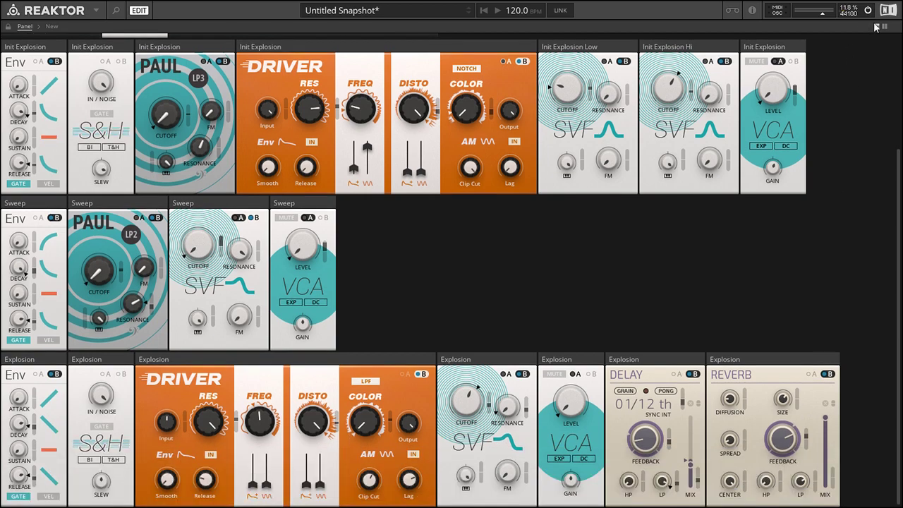
pyautogui.click(876, 27)
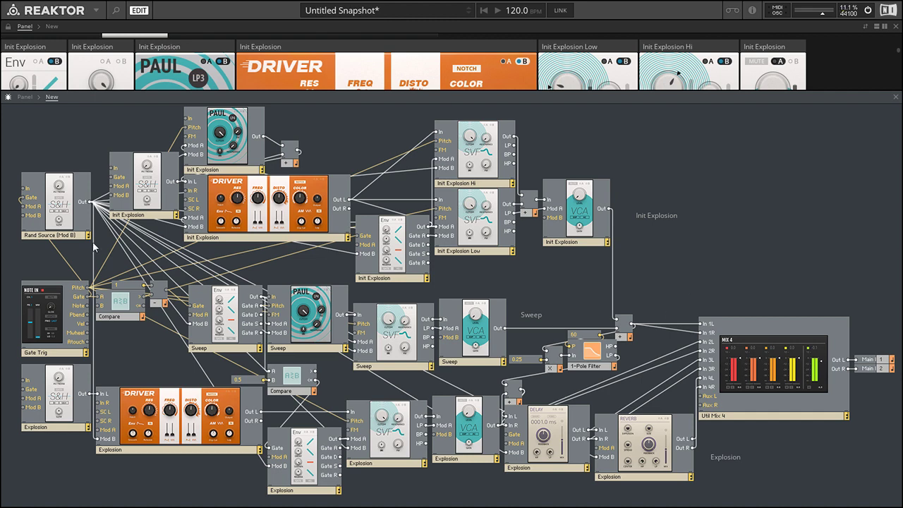
pyautogui.moveTo(29, 106); pyautogui.dragTo(715, 201)
pyautogui.click(712, 178)
pyautogui.click(896, 98)
pyautogui.scroll(3, 856, 204)
pyautogui.scroll(1, 855, 202)
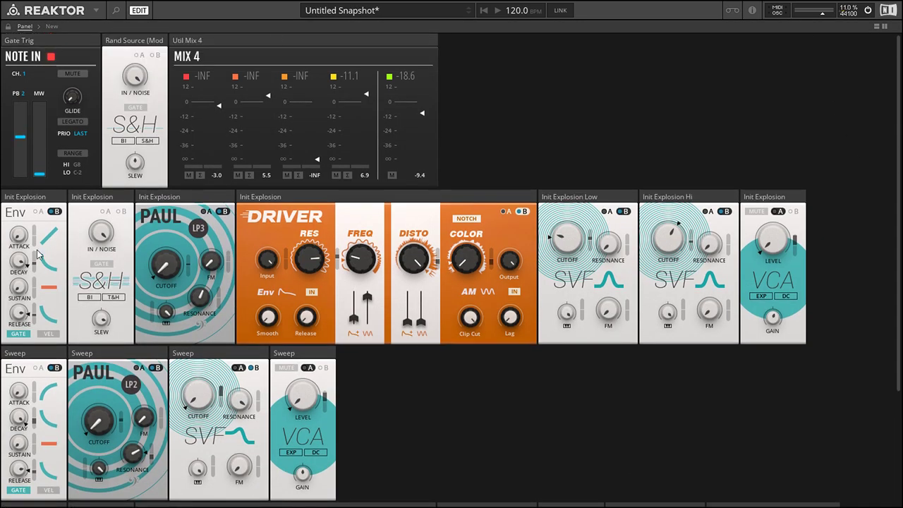